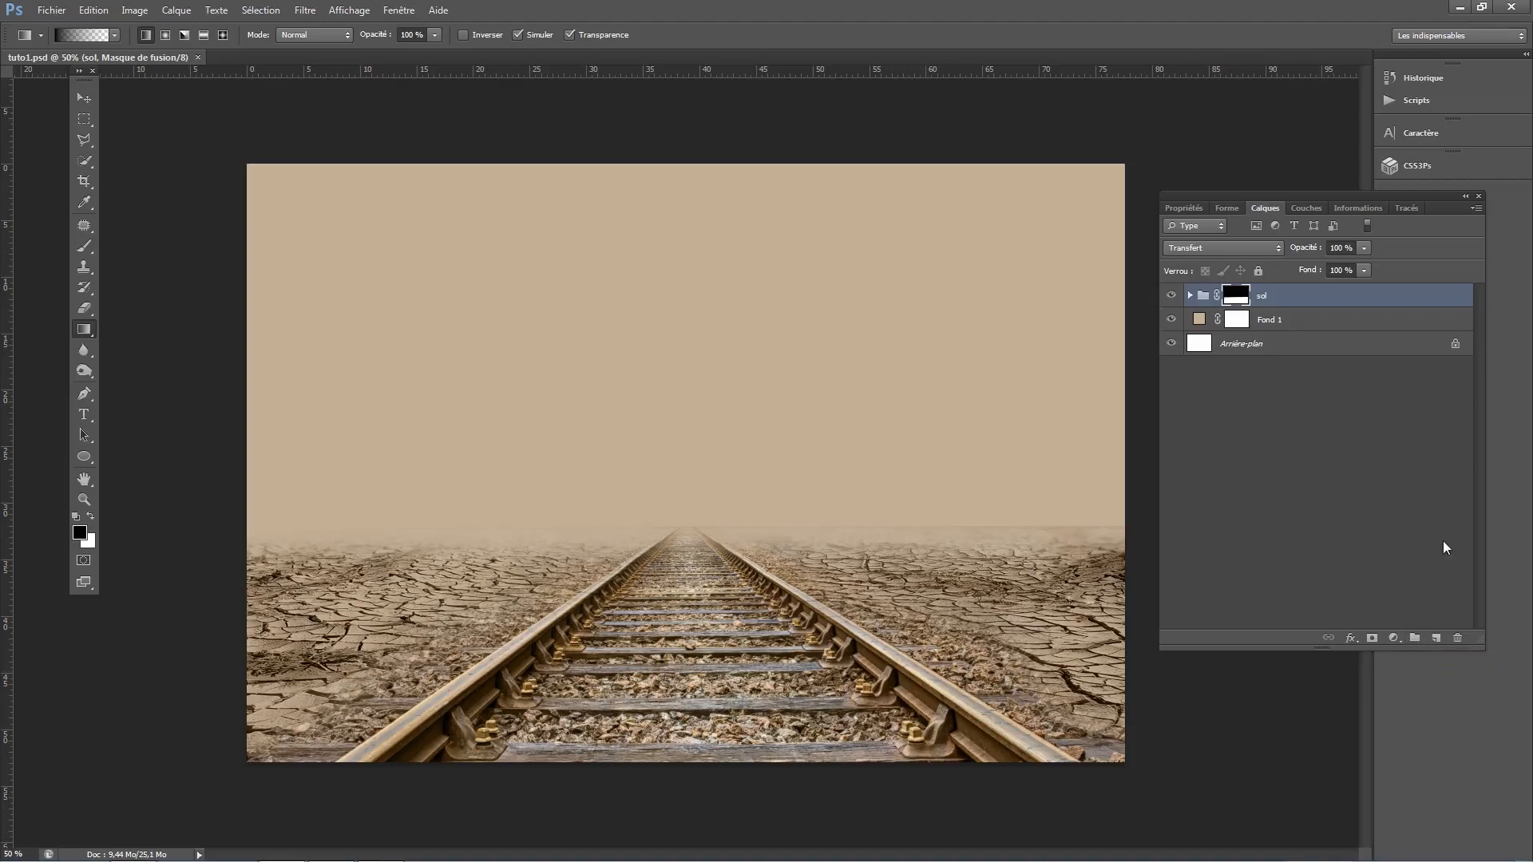
Create a new layer group above the sol group and name it ciel
click(1415, 638)
double_click(1233, 294)
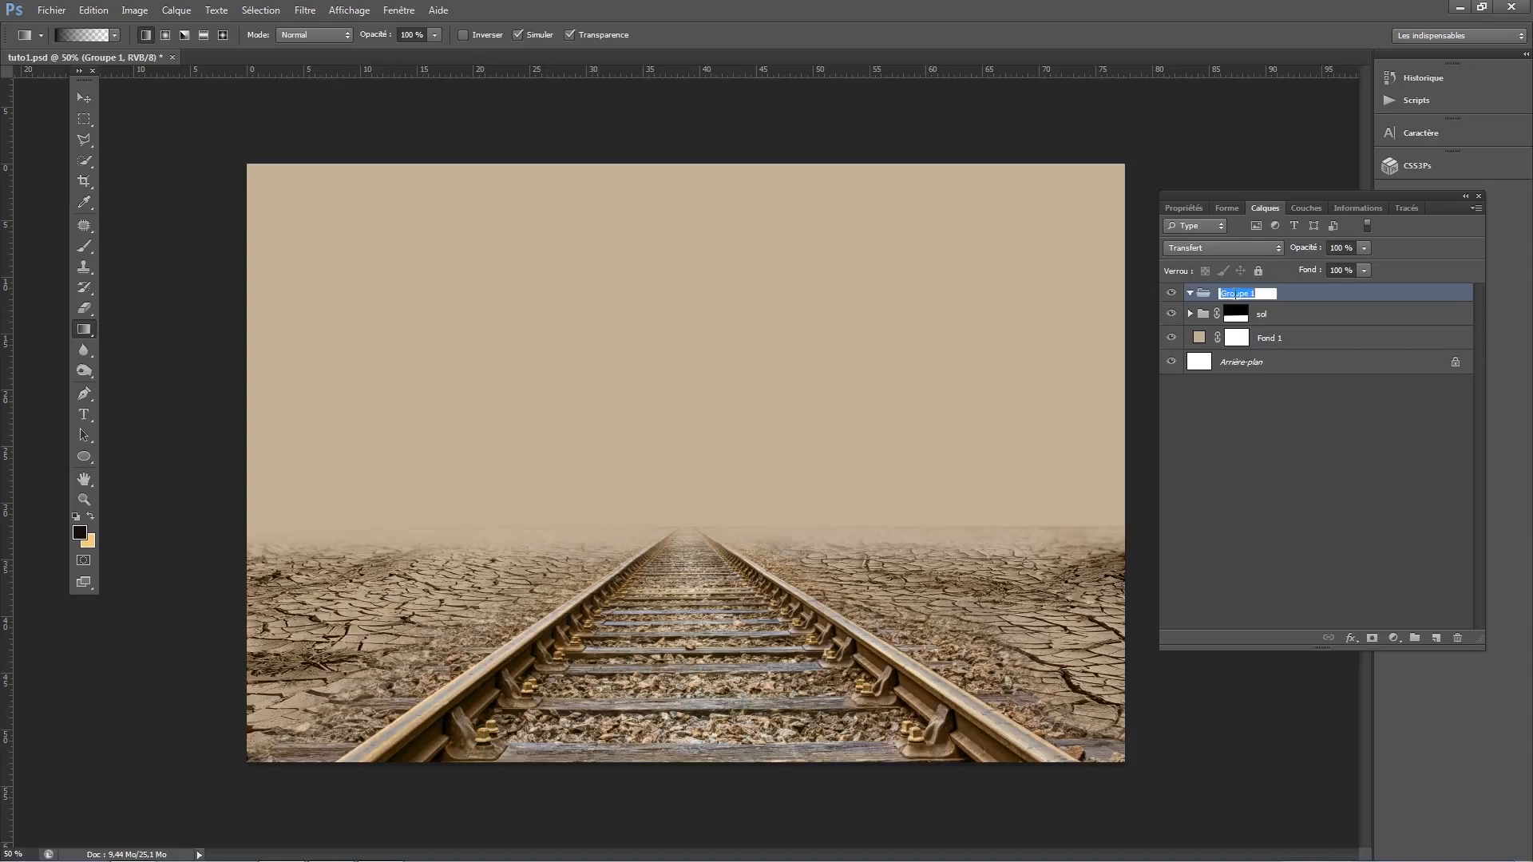
text(ciel)
key(Return)
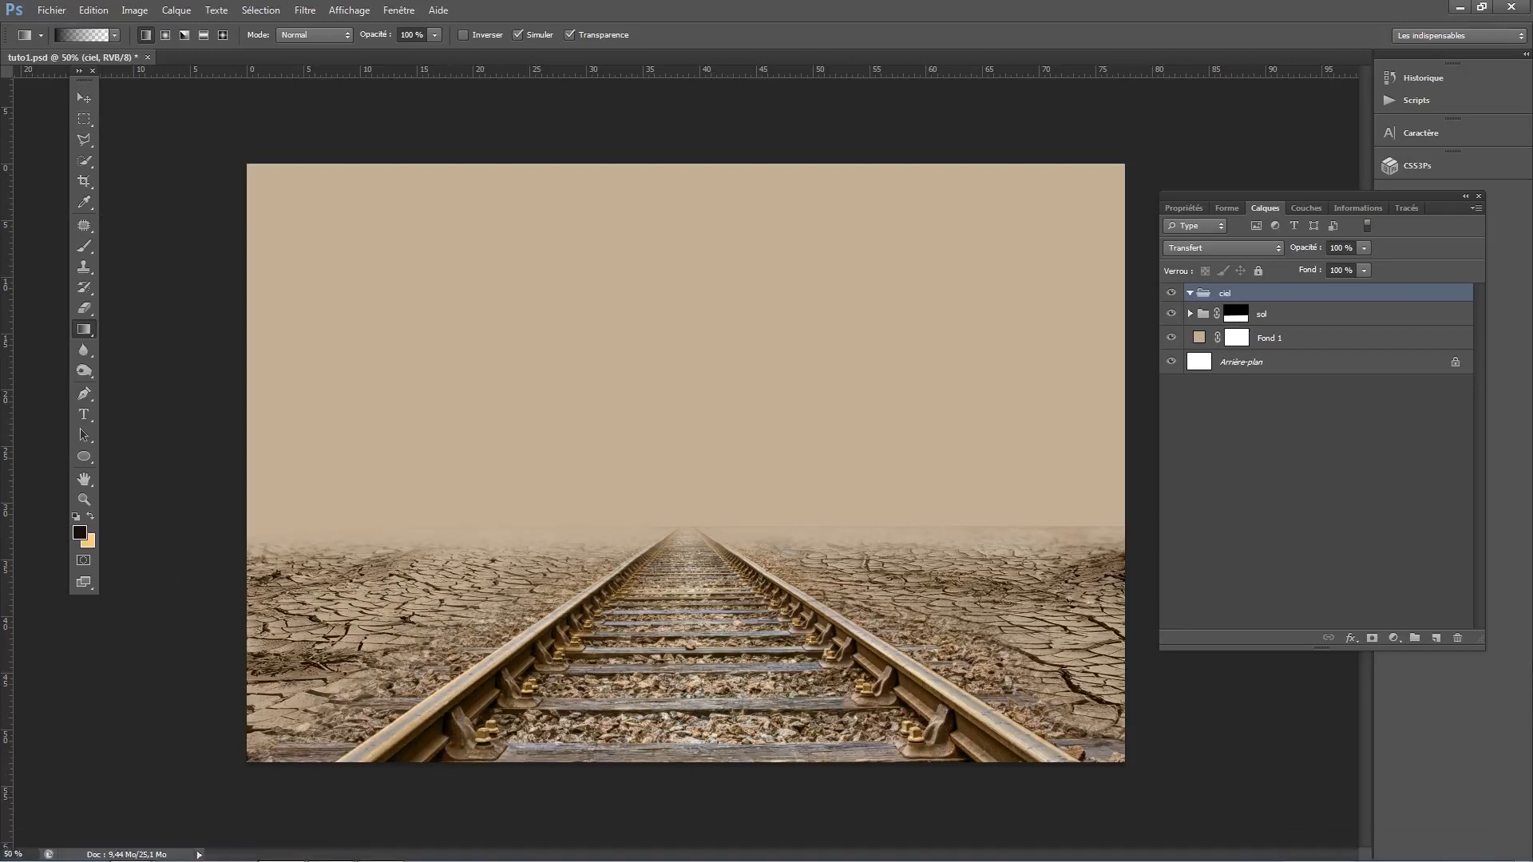
Place the image ciel.jpeg from the sources folder into the document
click(135, 846)
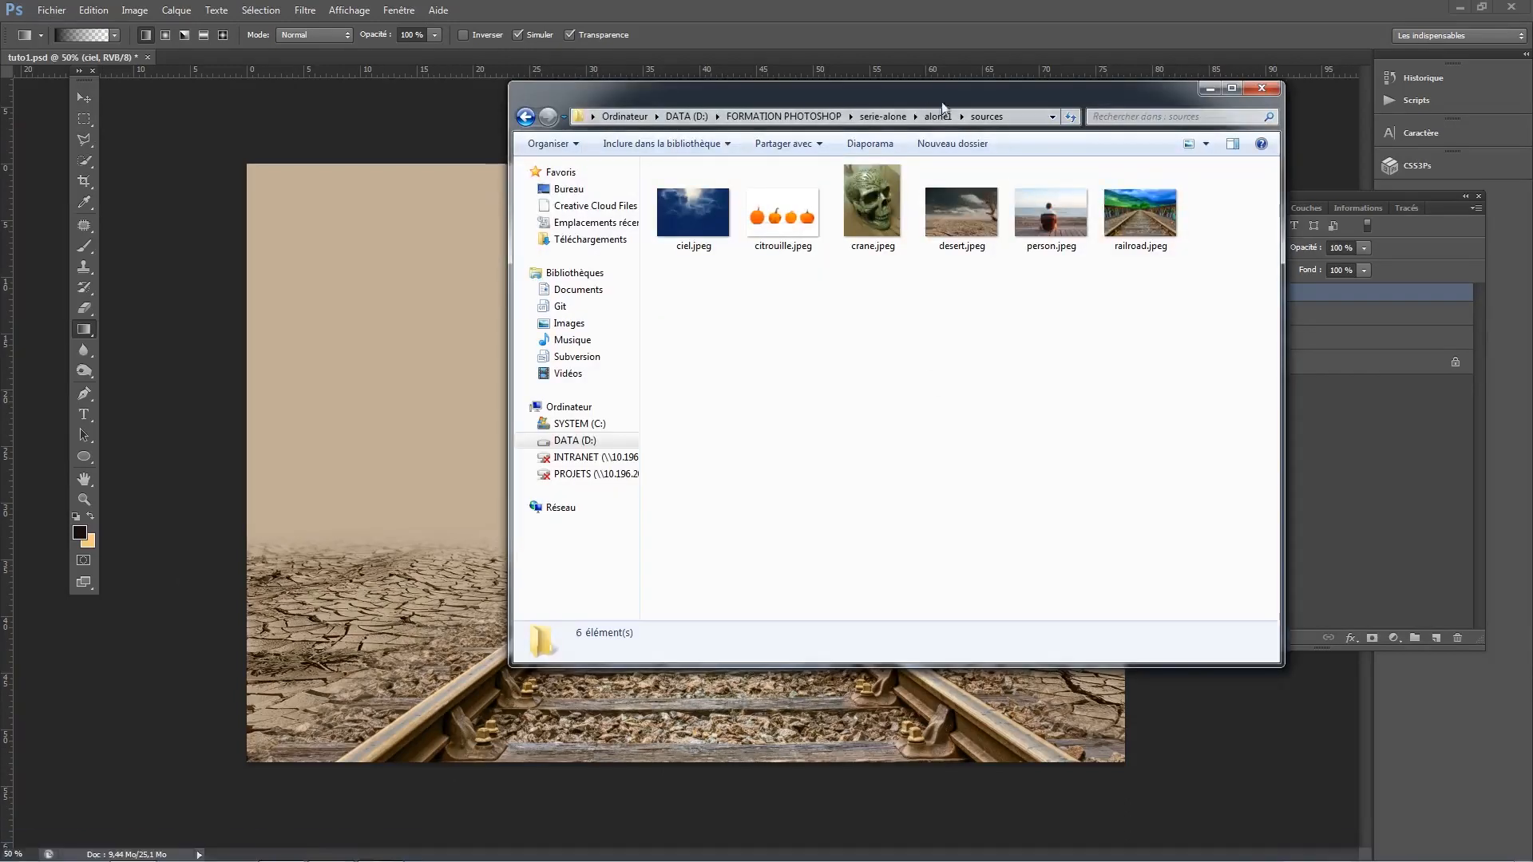
drag(936, 108, 1356, 214)
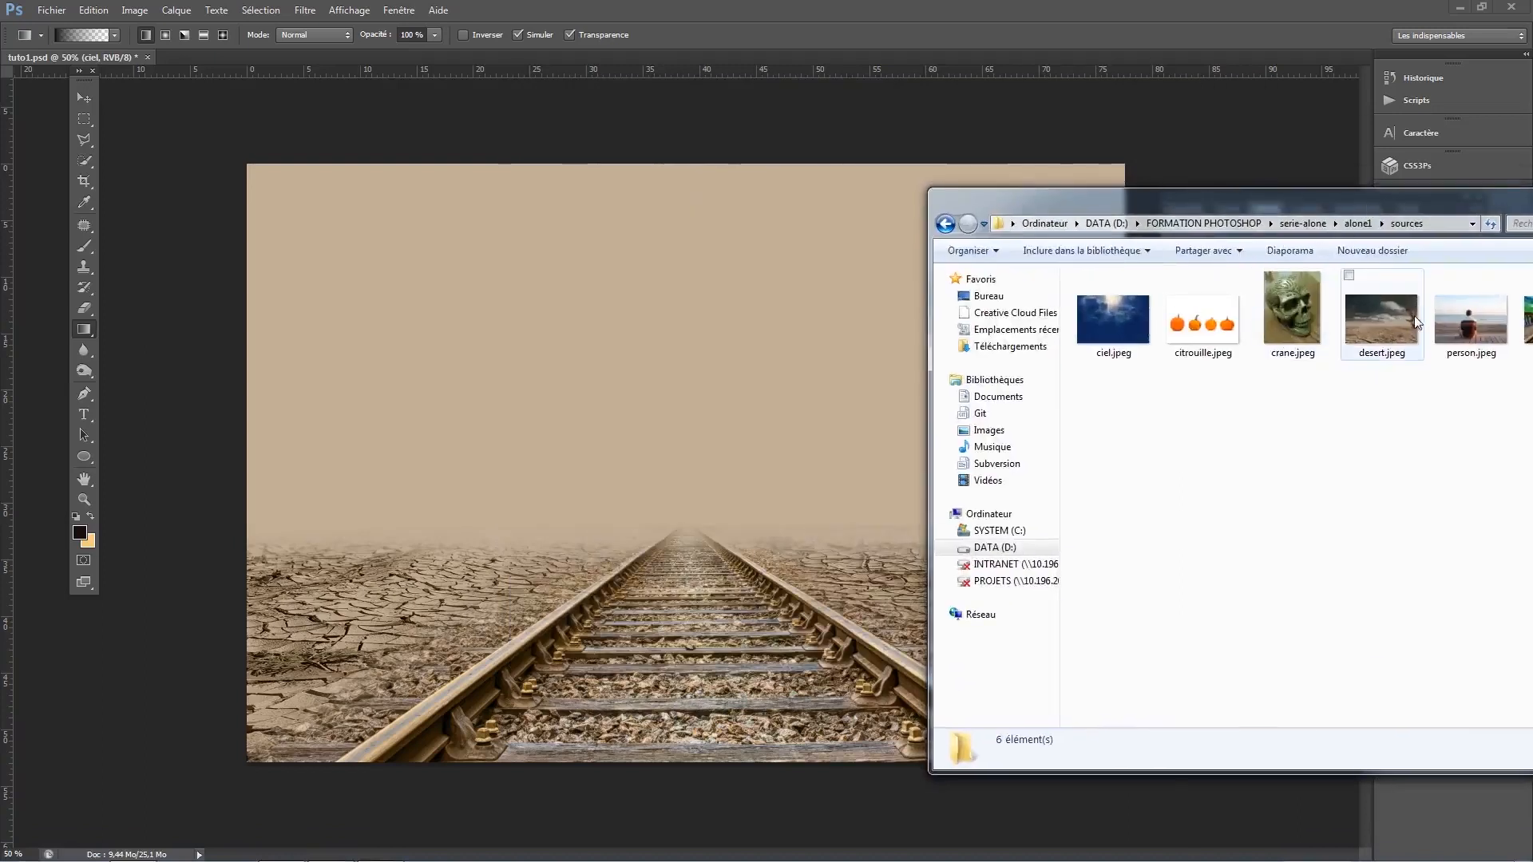
drag(1114, 322, 564, 369)
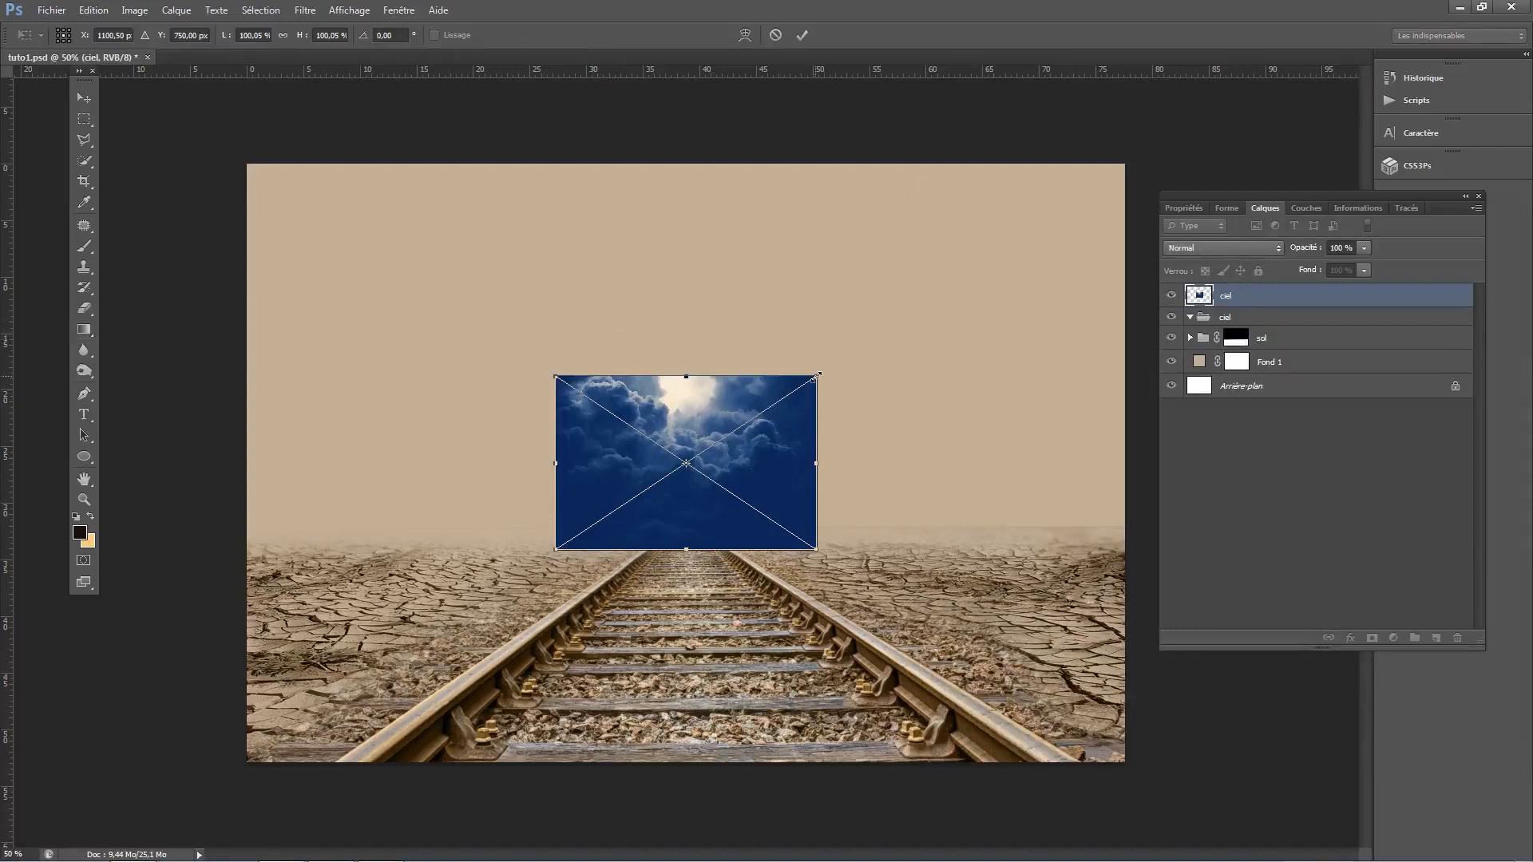
Enlarge the placed sky image proportionally until it spans the full width of the canvas, and commit the placement
drag(817, 374, 1135, 188)
drag(1006, 326, 666, 295)
drag(782, 526, 1180, 683)
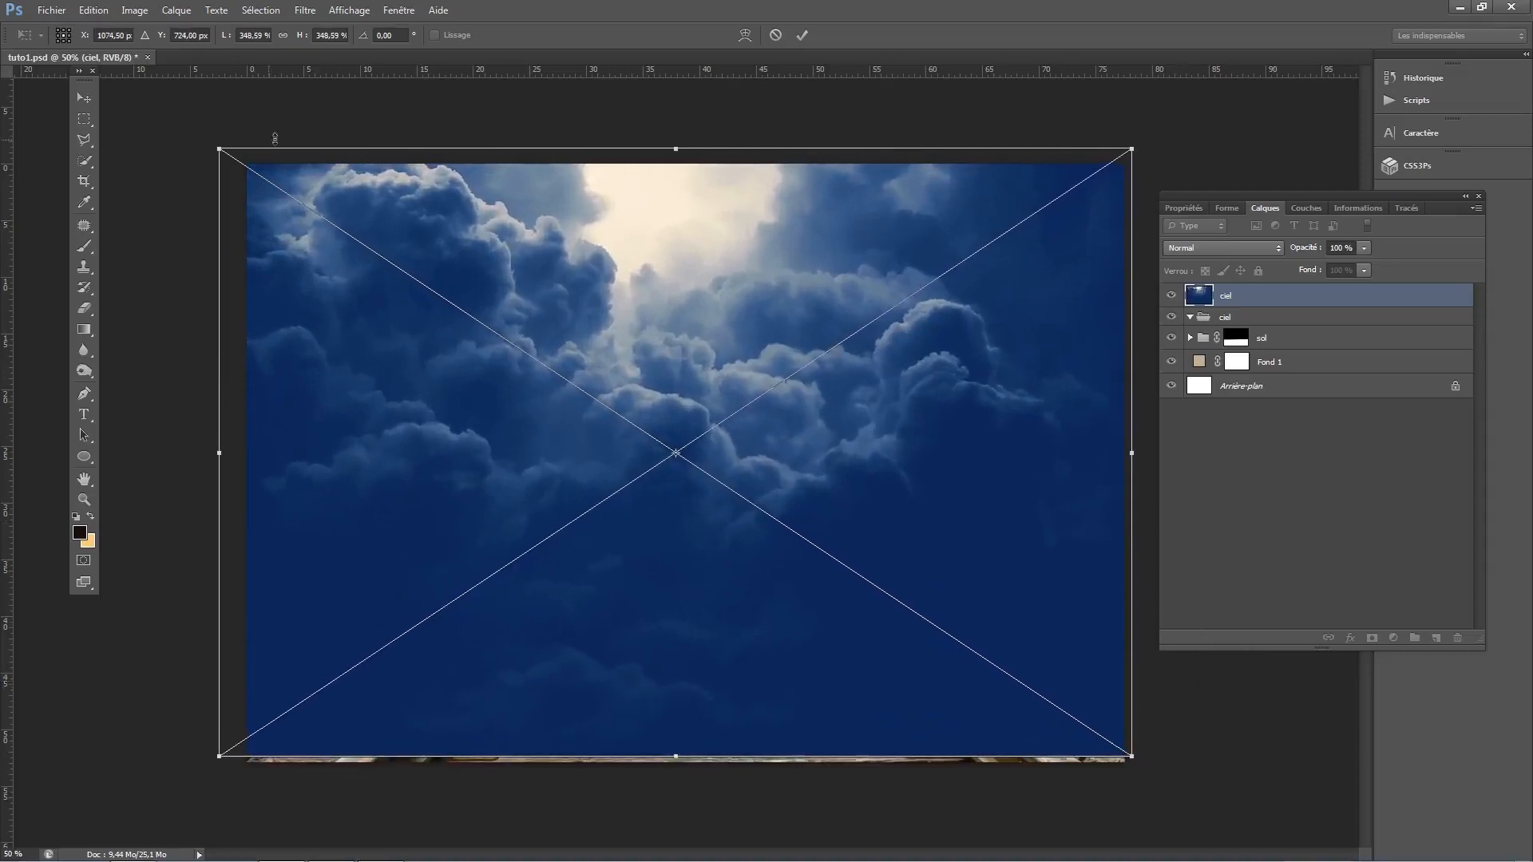
drag(223, 151, 241, 156)
key(g)
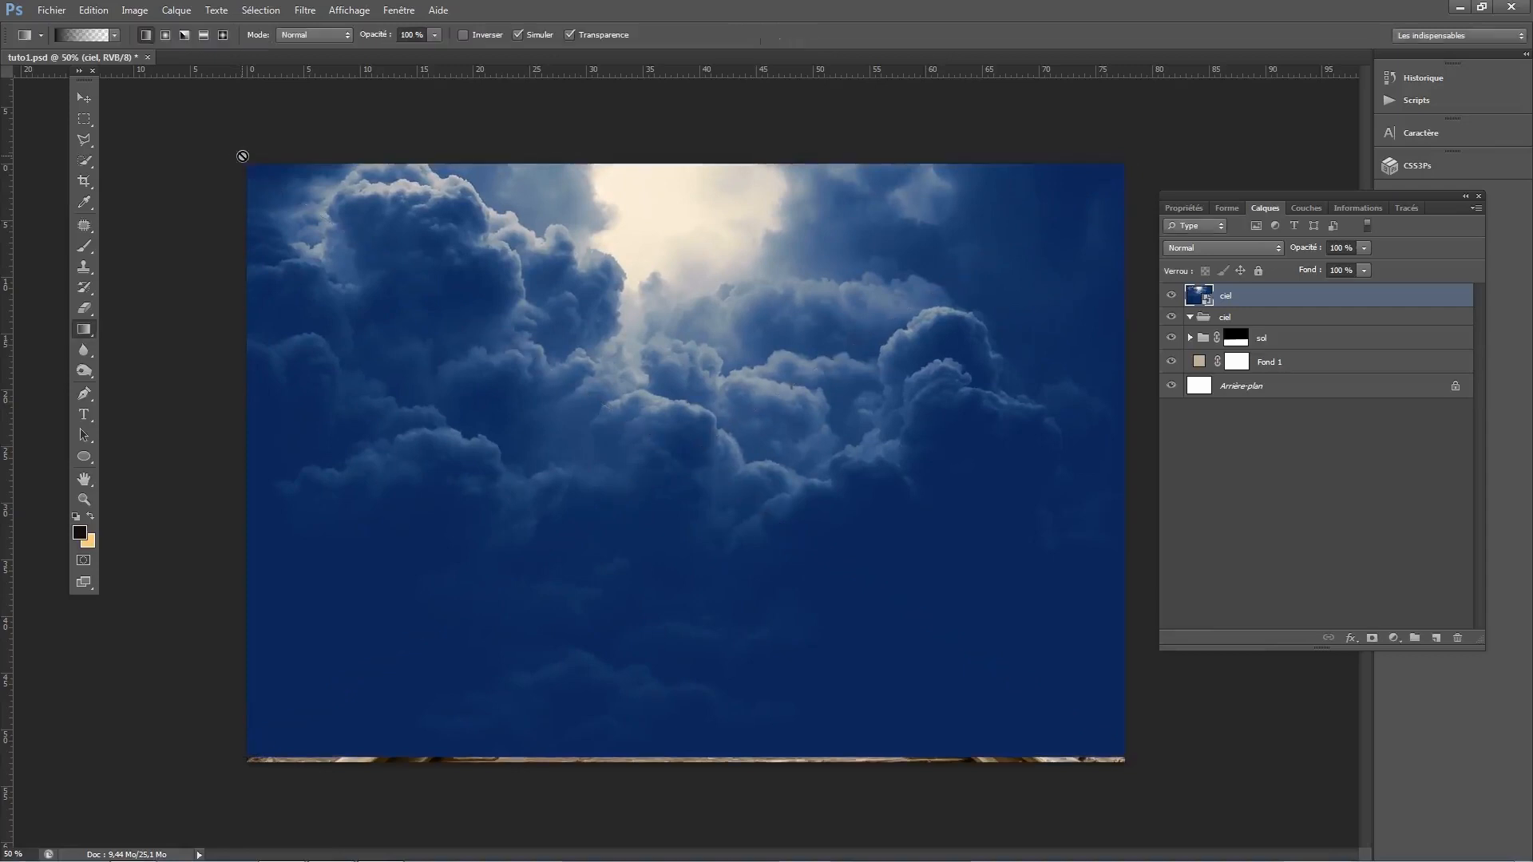
Rasterize the ciel image layer and rotate it 180° so the bright opening in the clouds lies at the bottom
right_click(1229, 300)
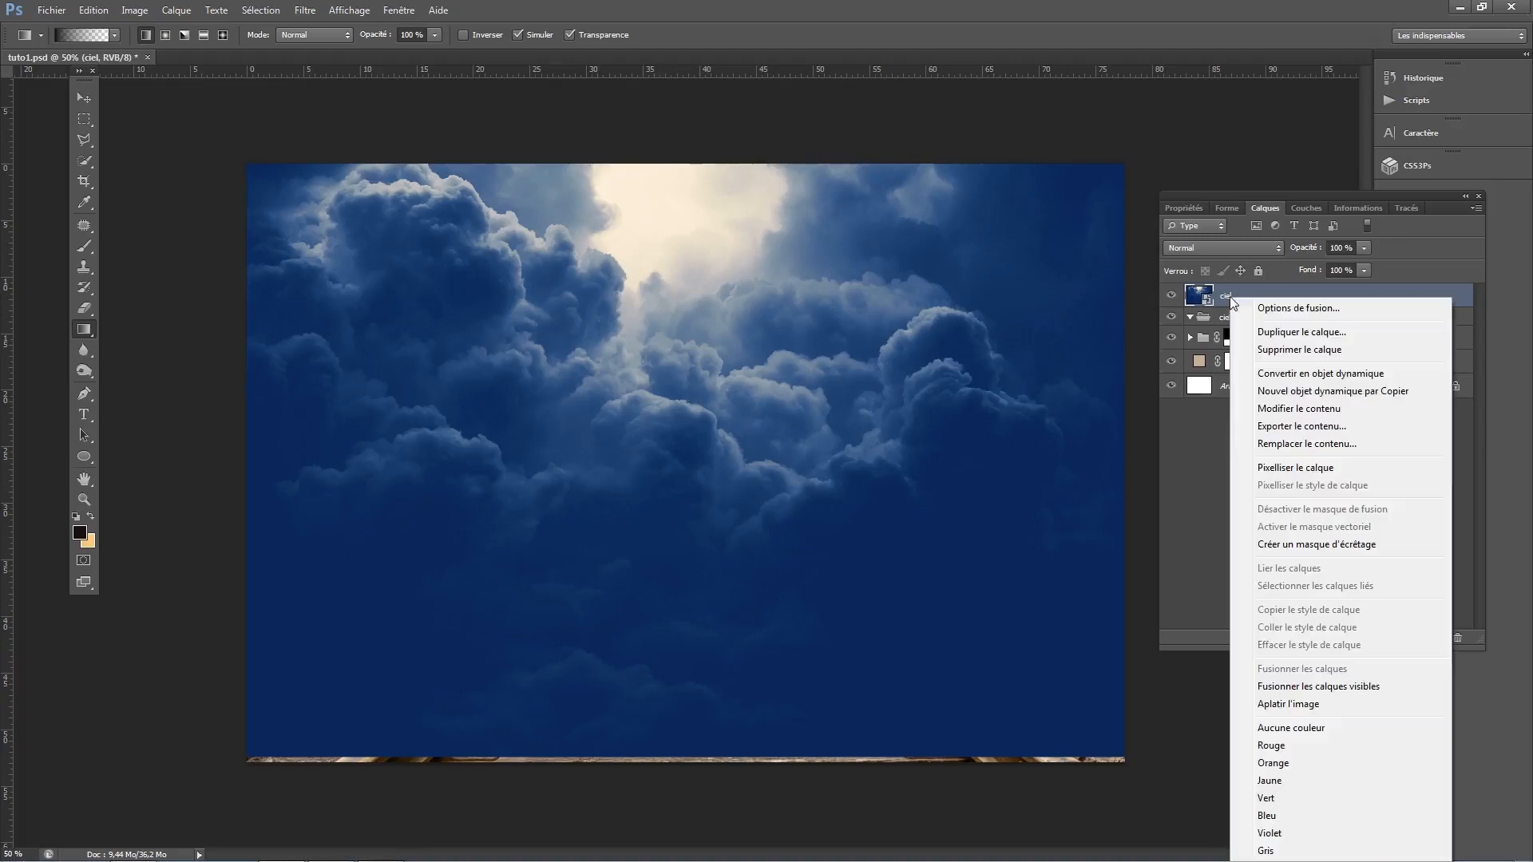
click(1305, 468)
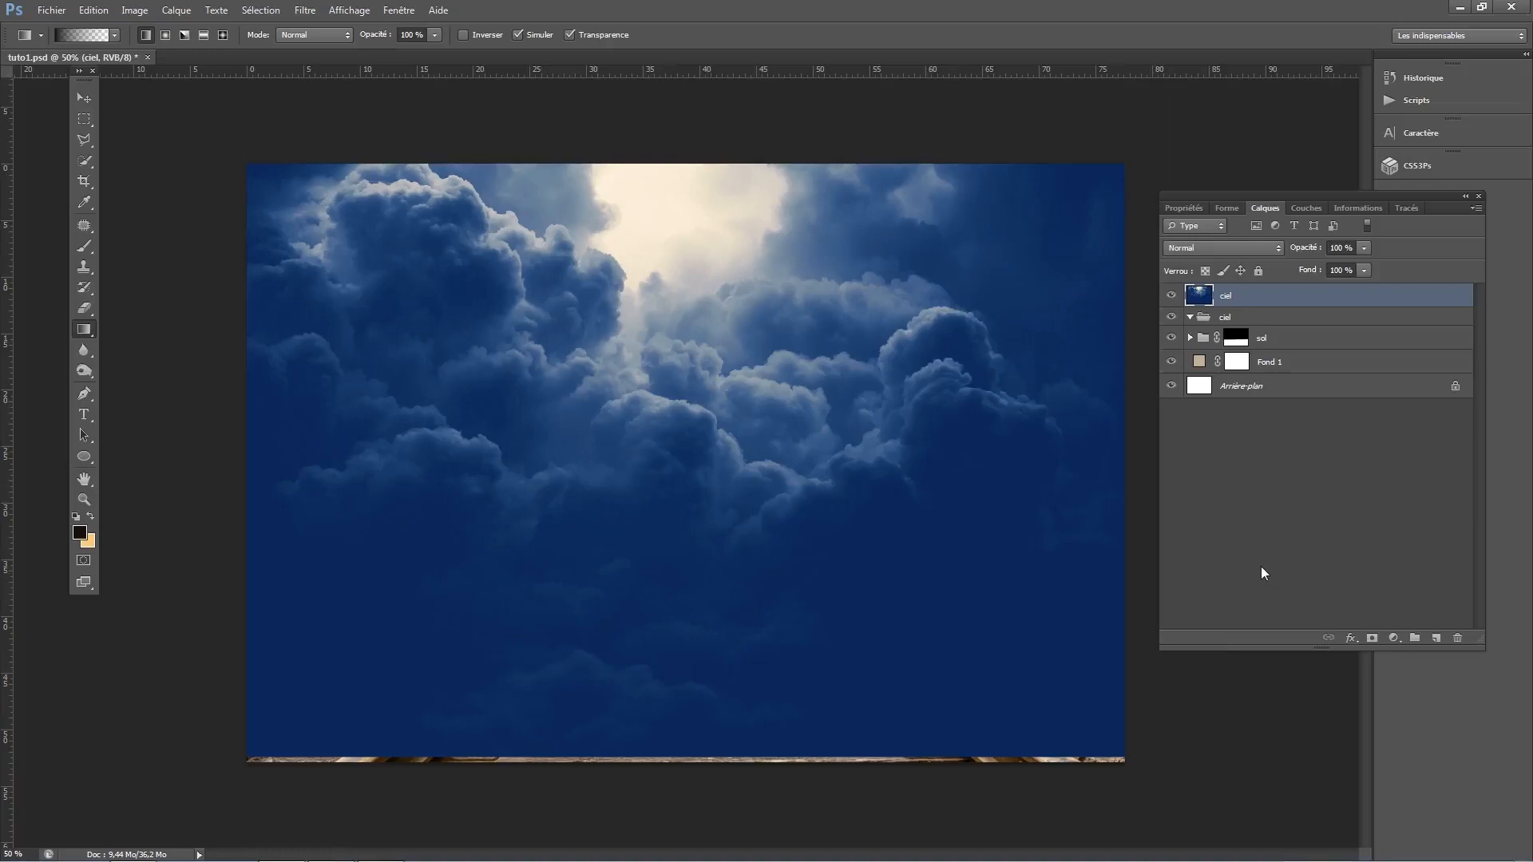
key(ctrl+t)
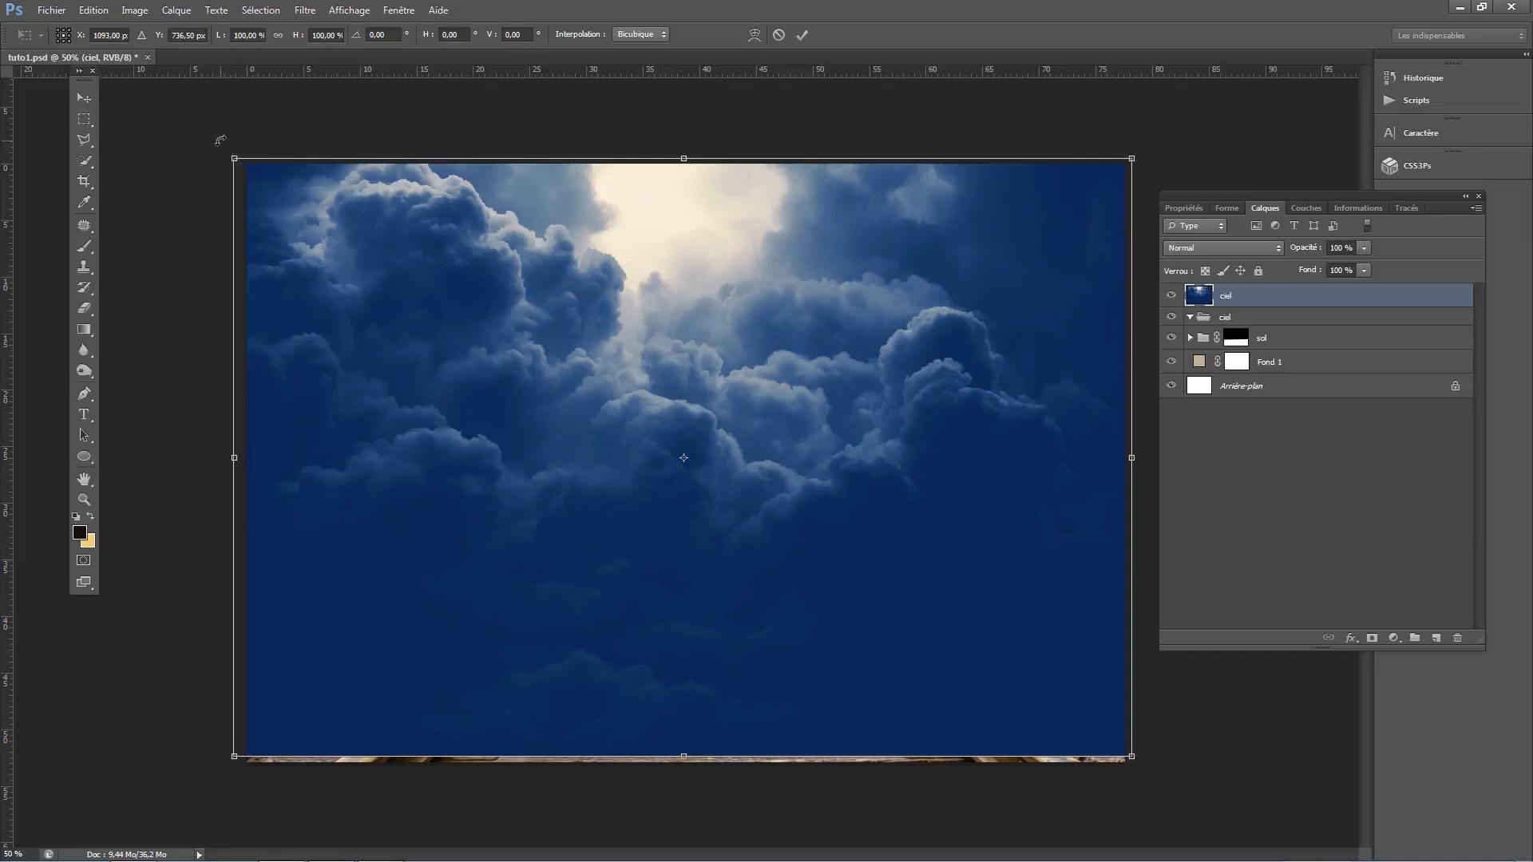
drag(222, 141, 887, 637)
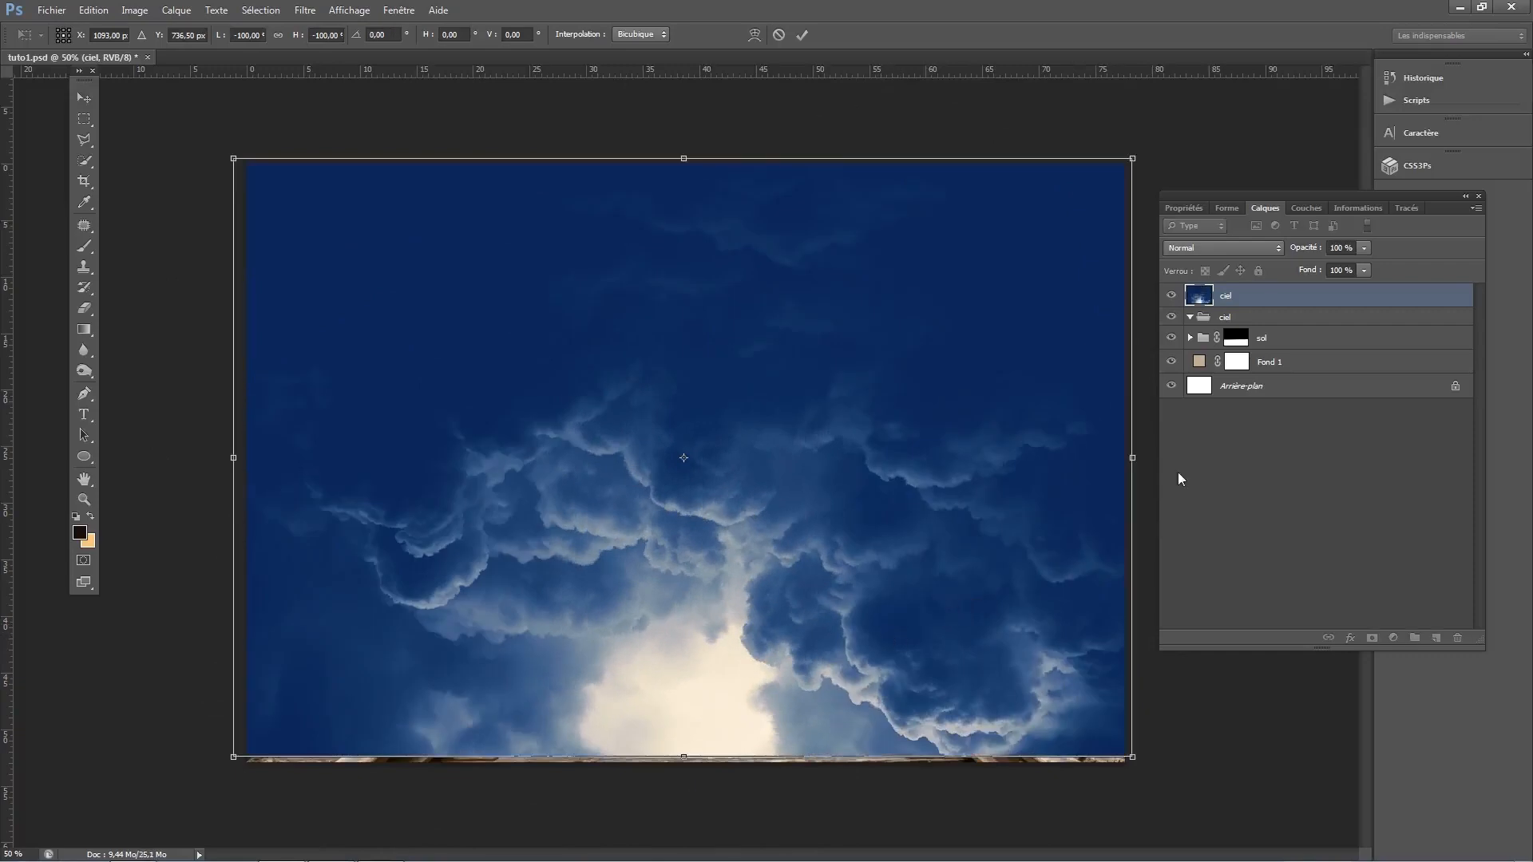
key(Return)
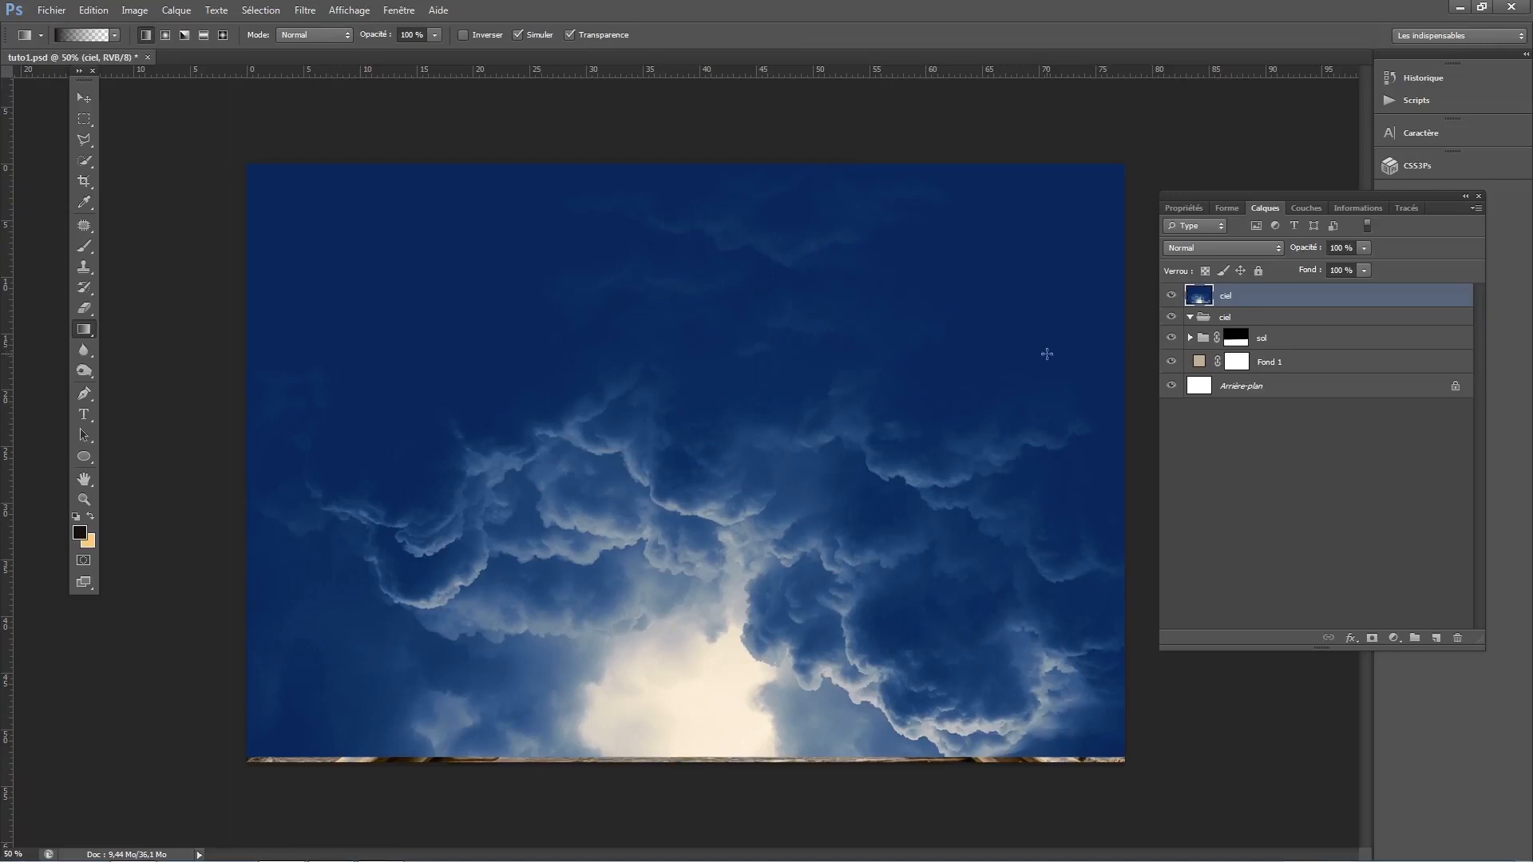
Move the sky up about 20 cm so its lower edge meets the horizon, and put its layer inside the ciel group
click(85, 98)
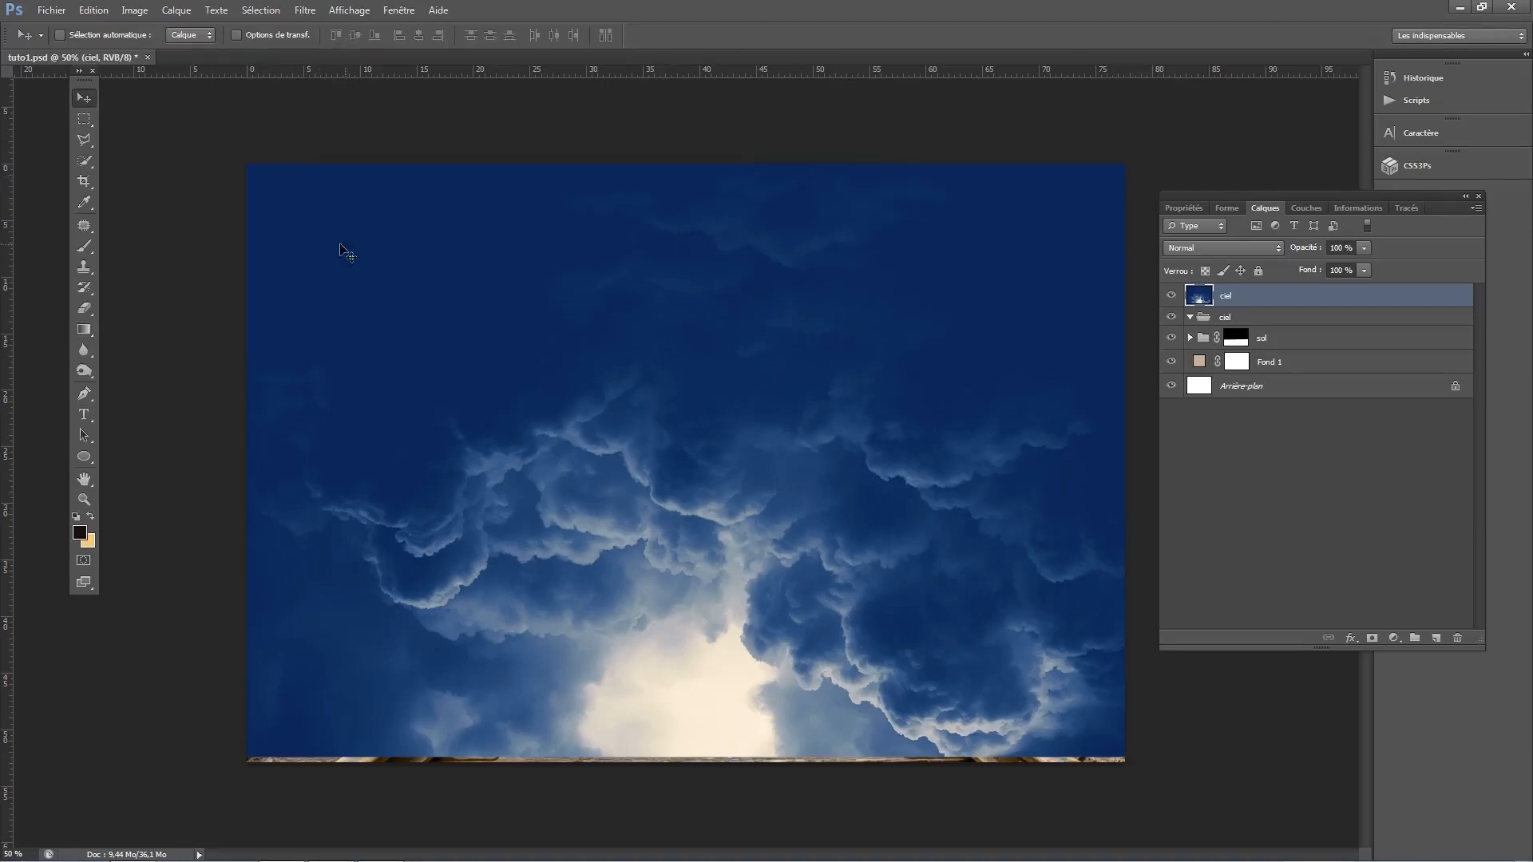
drag(820, 504, 821, 276)
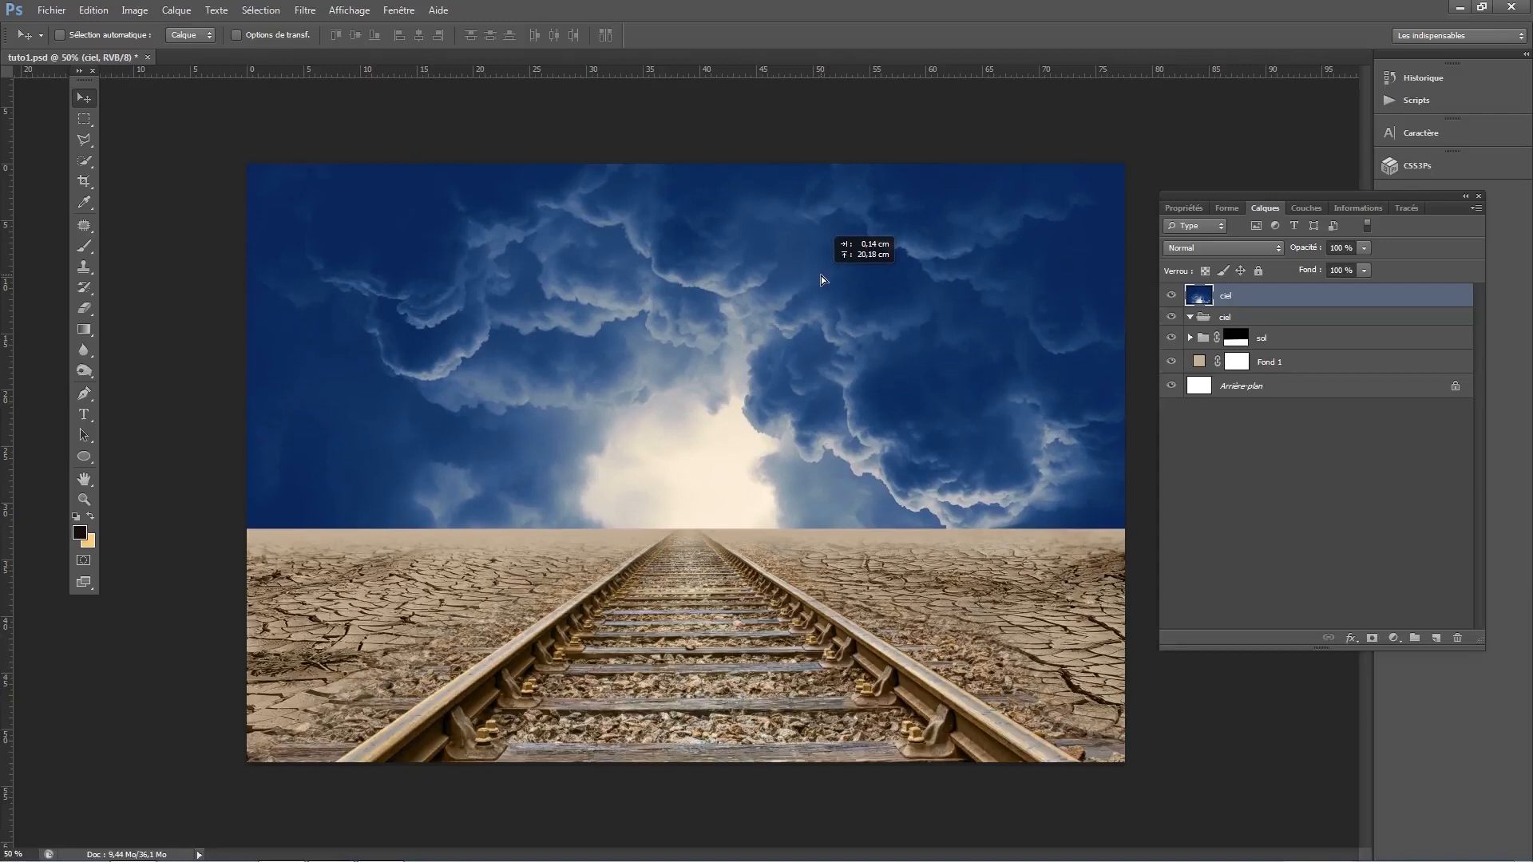
drag(821, 279, 821, 282)
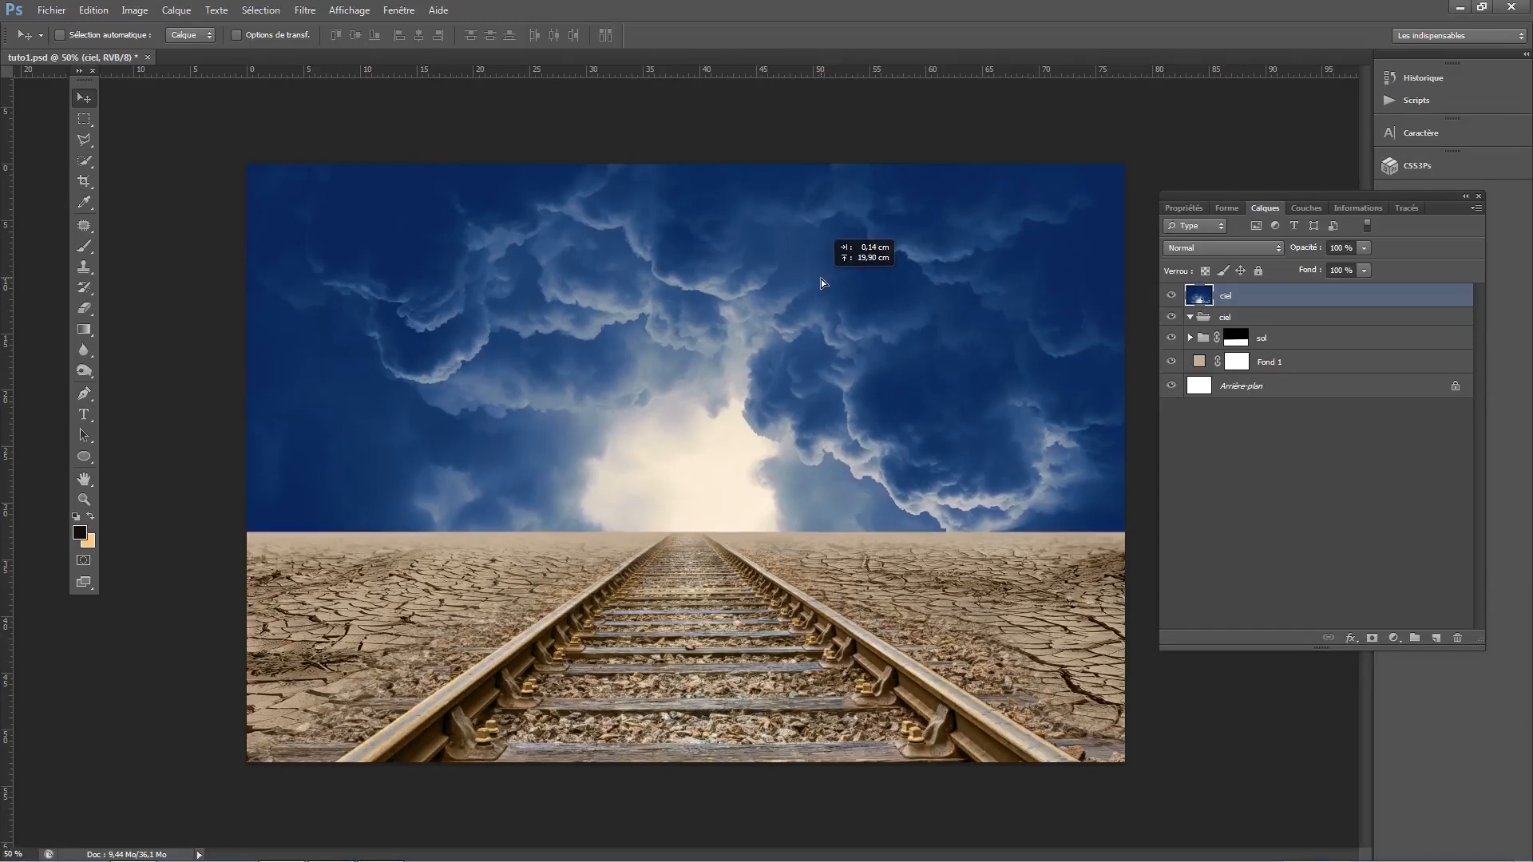
drag(821, 279, 822, 283)
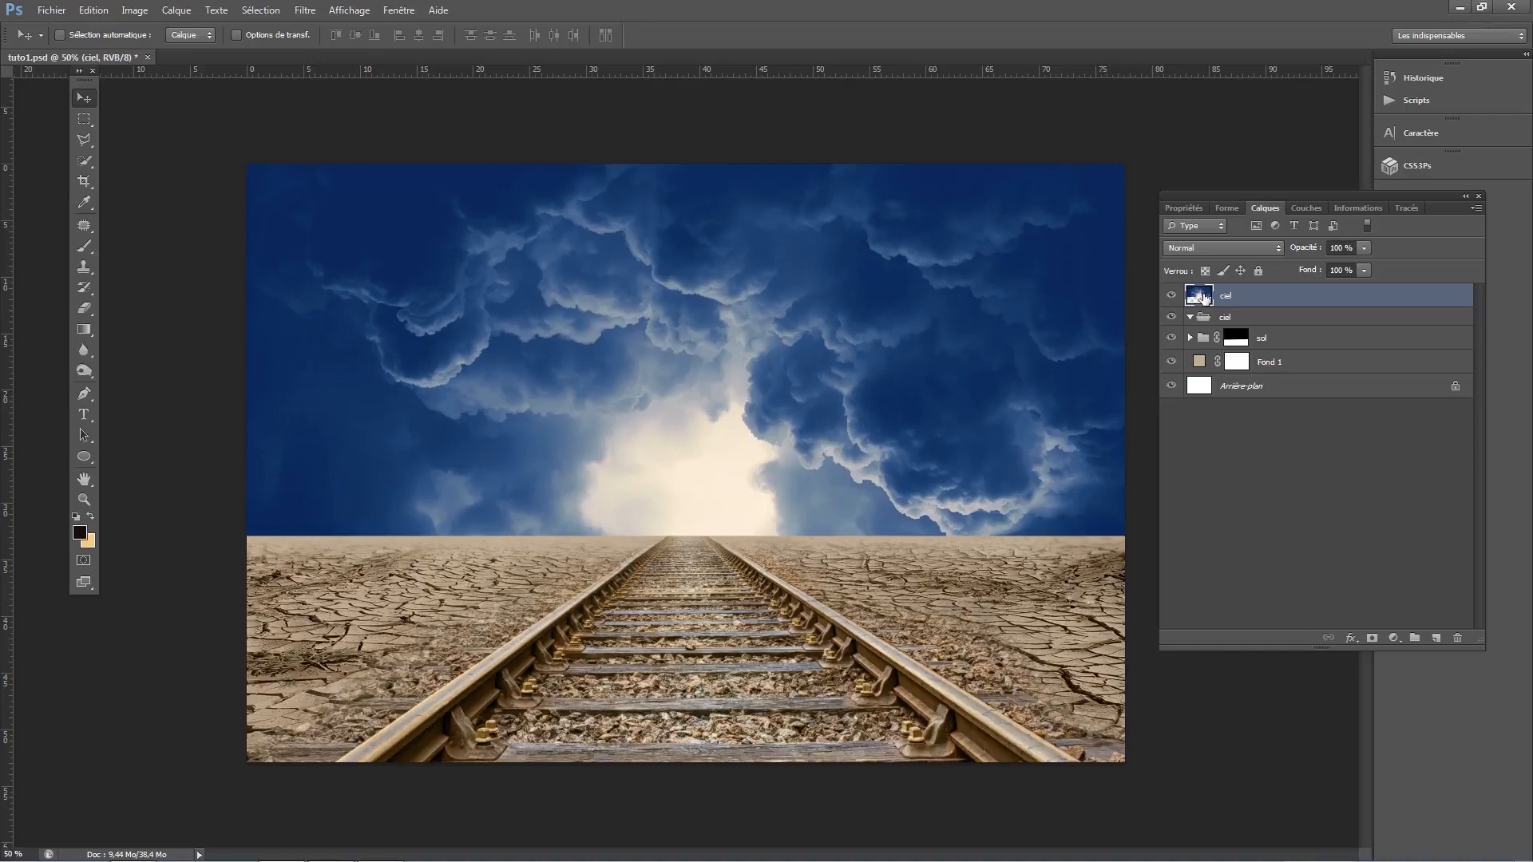
drag(1205, 298, 1217, 317)
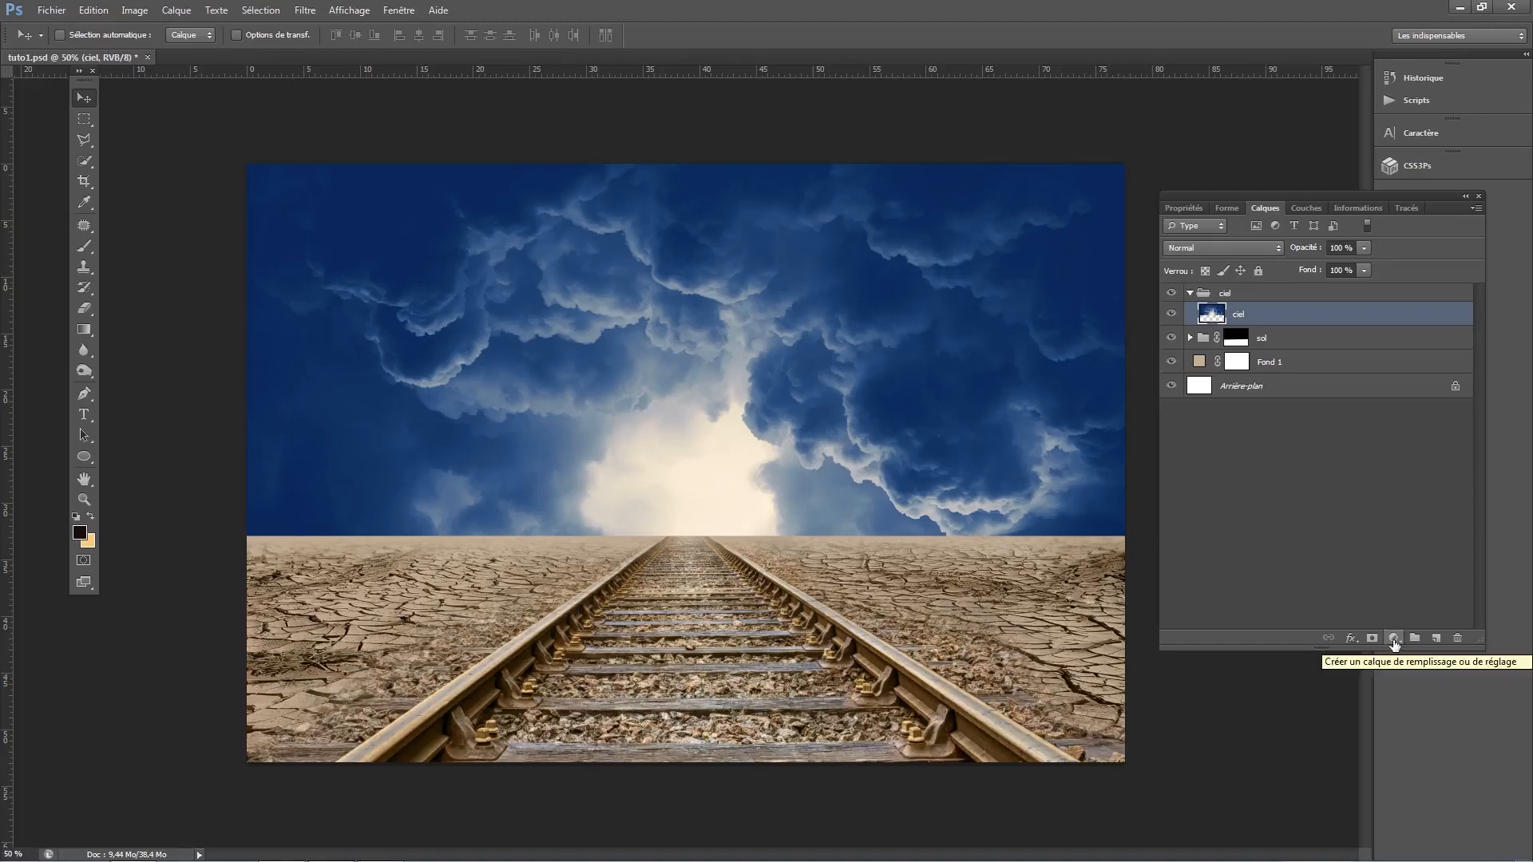
Add a Hue/Saturation adjustment layer above the sky image with saturation set to -45
click(1393, 639)
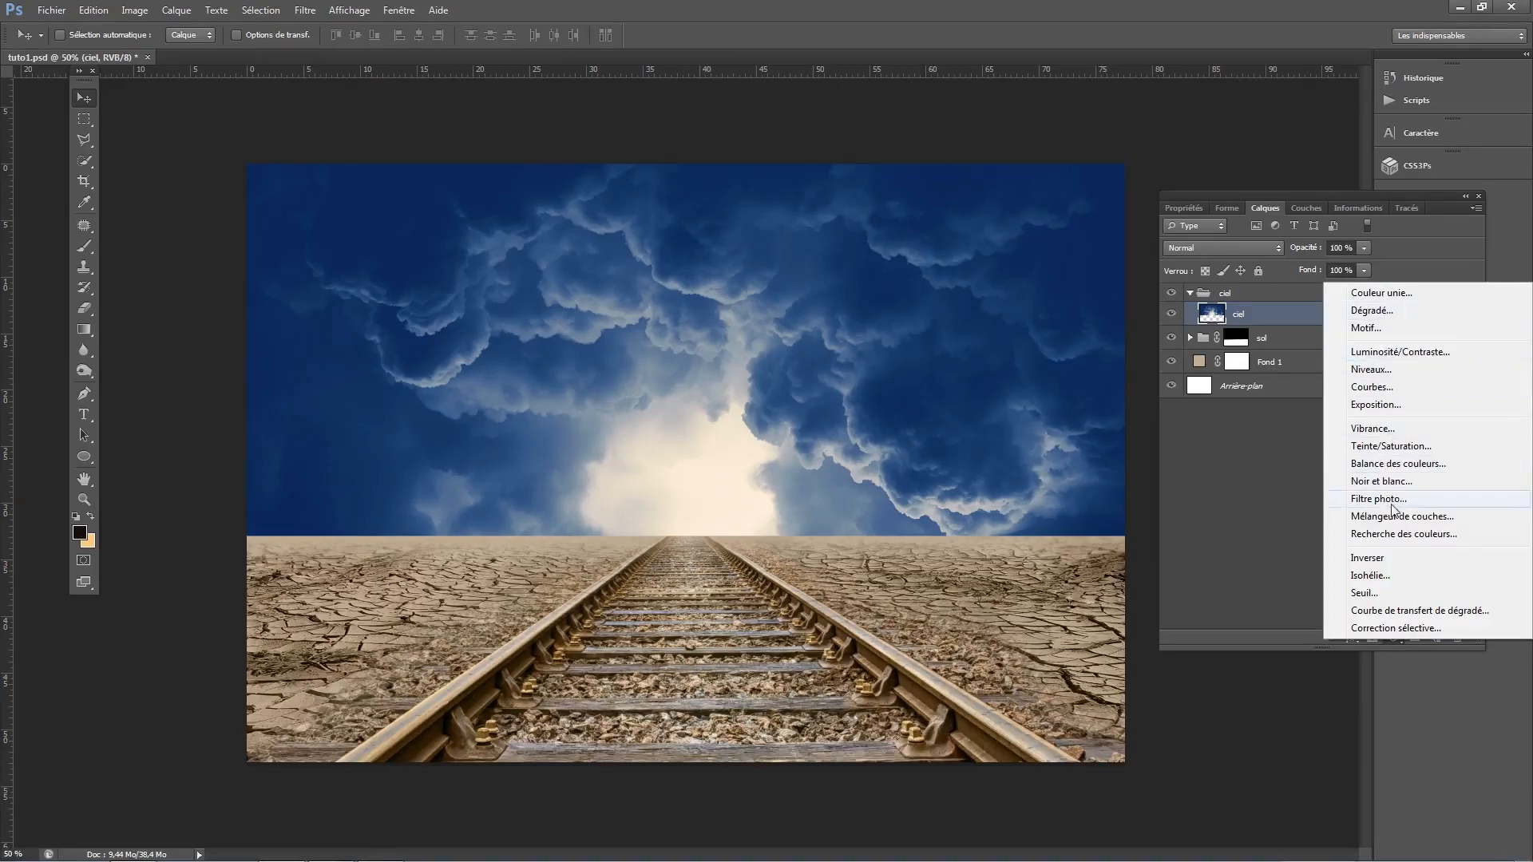
click(1393, 442)
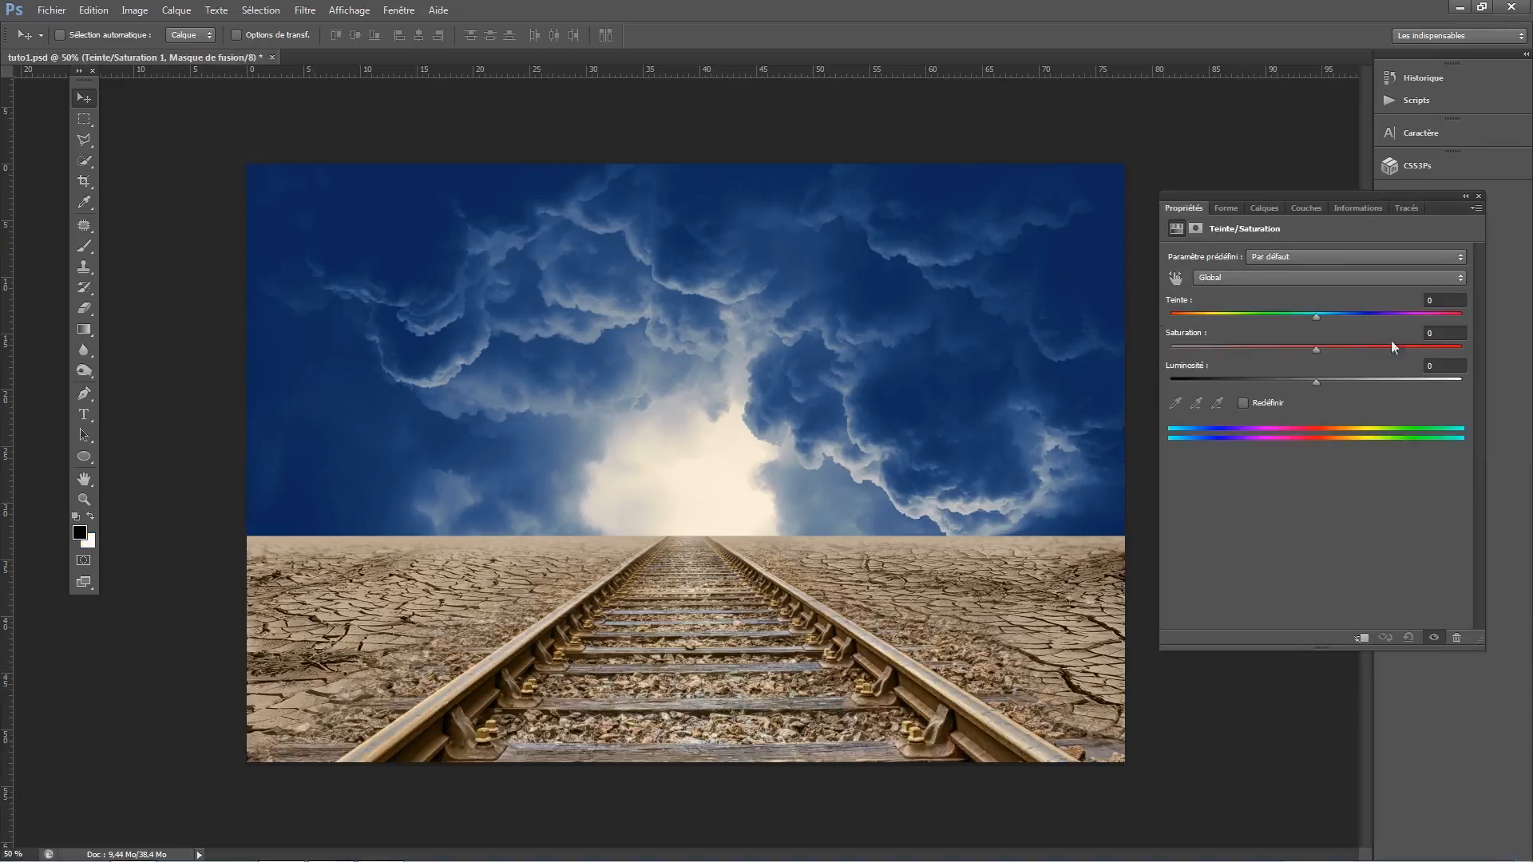
click(1444, 335)
text(-45)
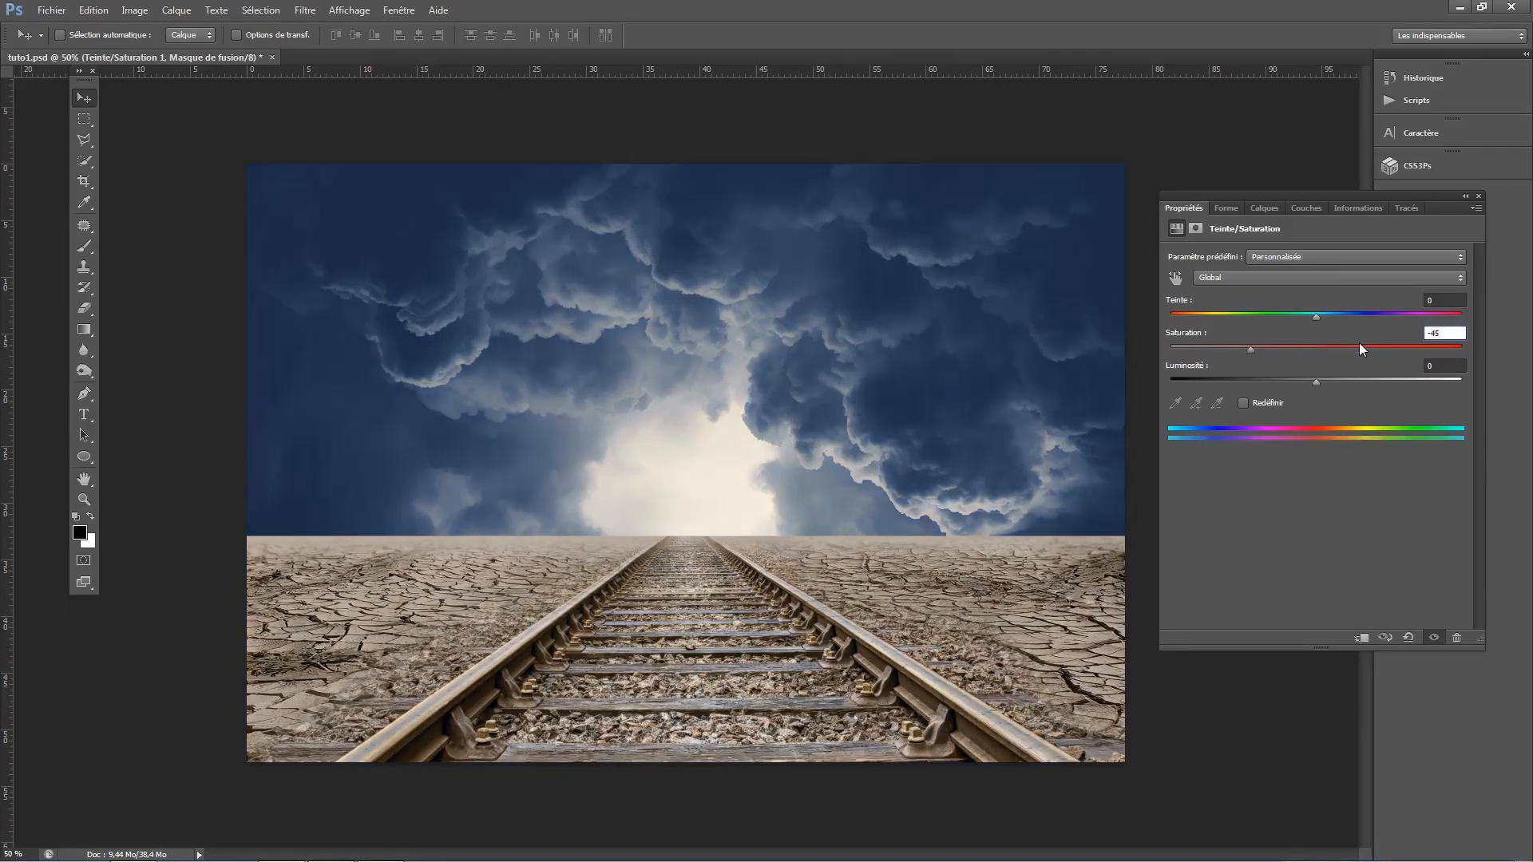
key(Return)
click(1263, 207)
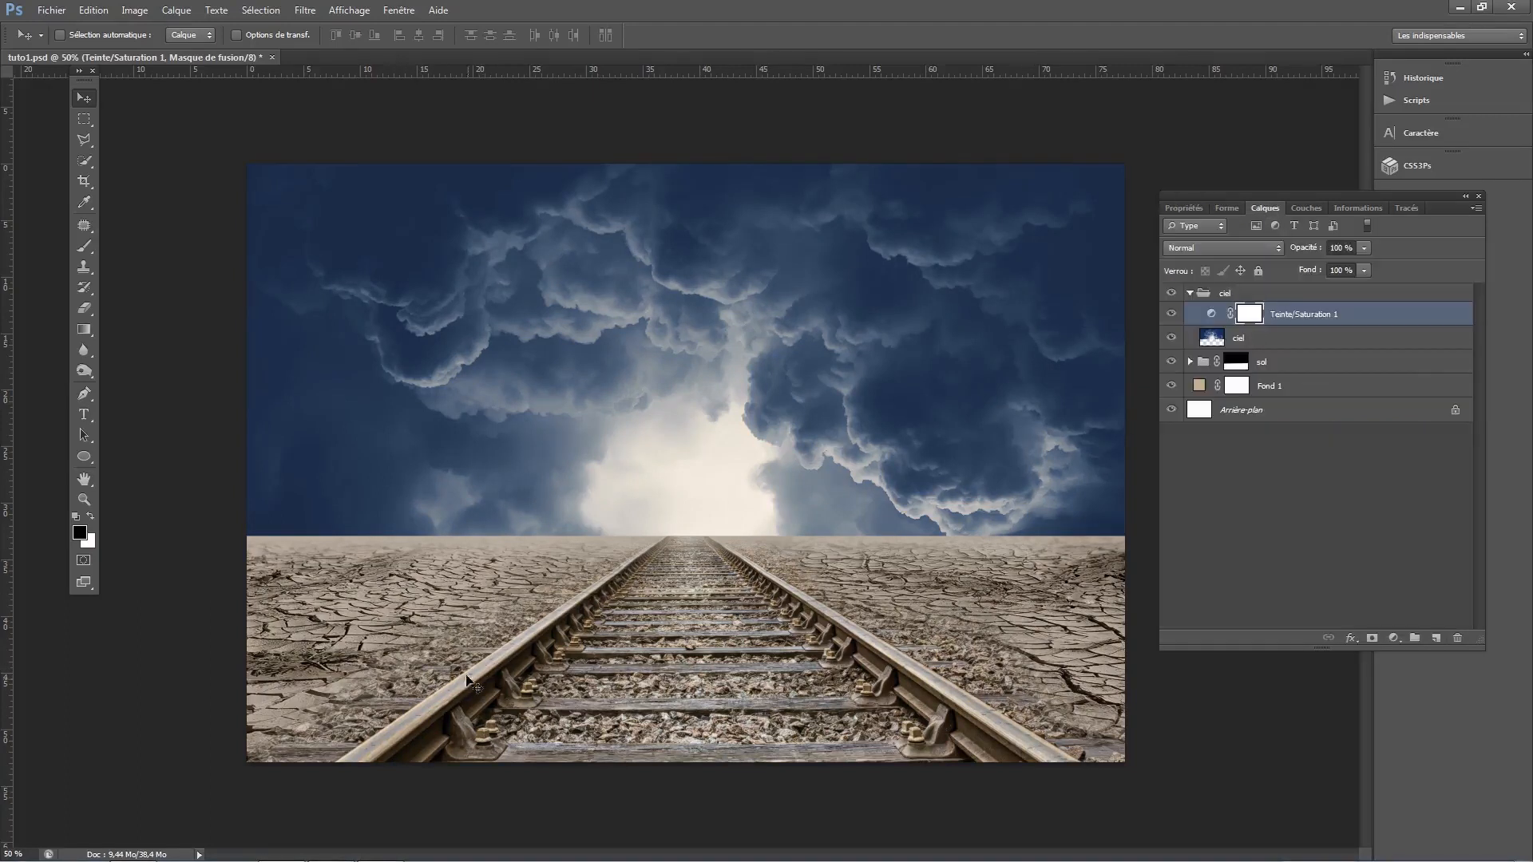
Clip the Hue/Saturation adjustment to the ciel image layer so that it affects only the sky
alt+click(1219, 325)
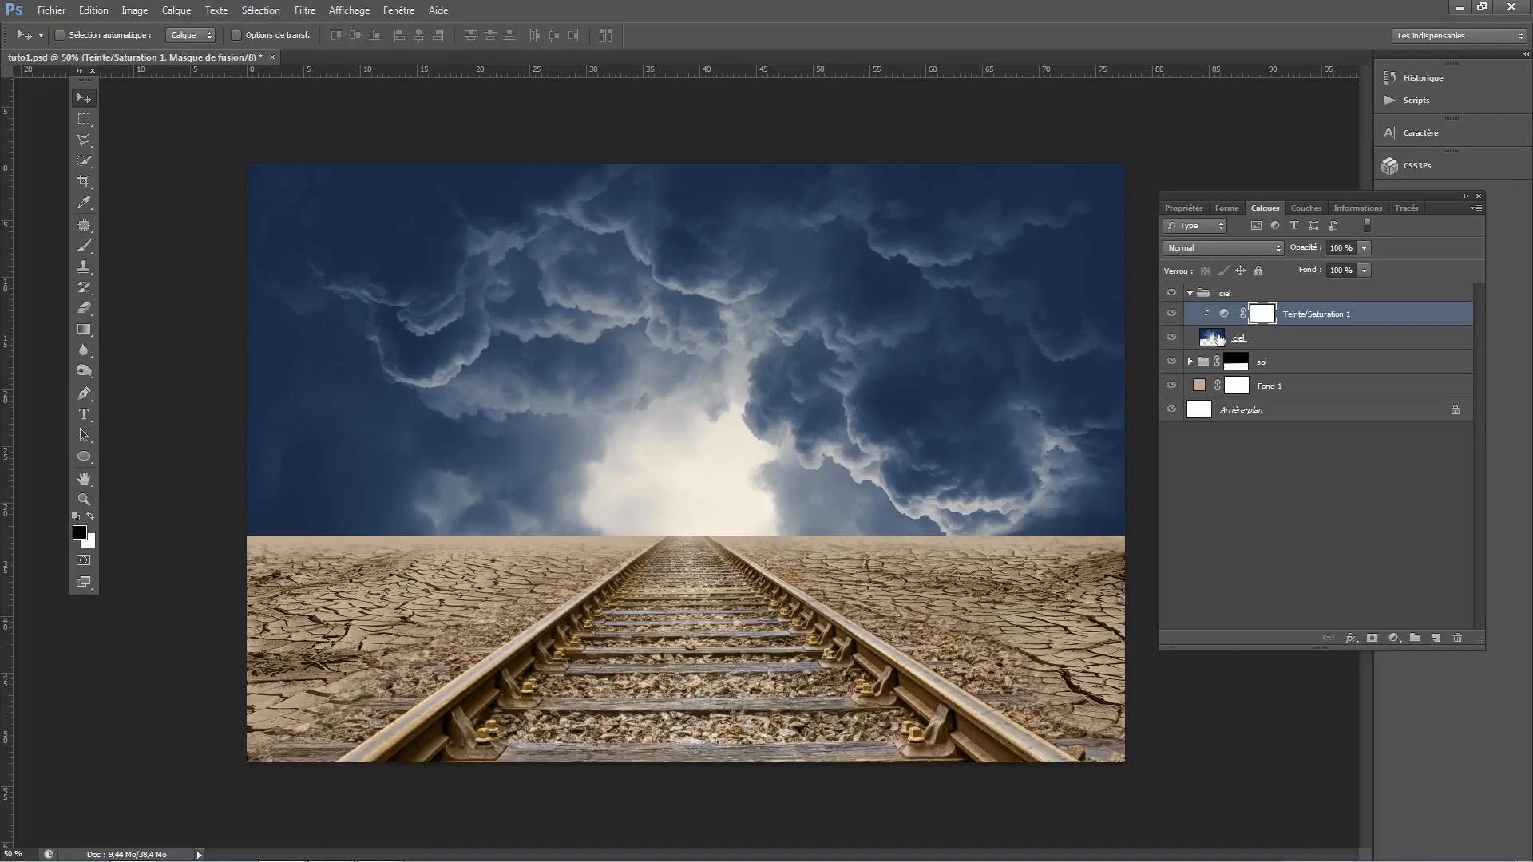
double_click(1227, 316)
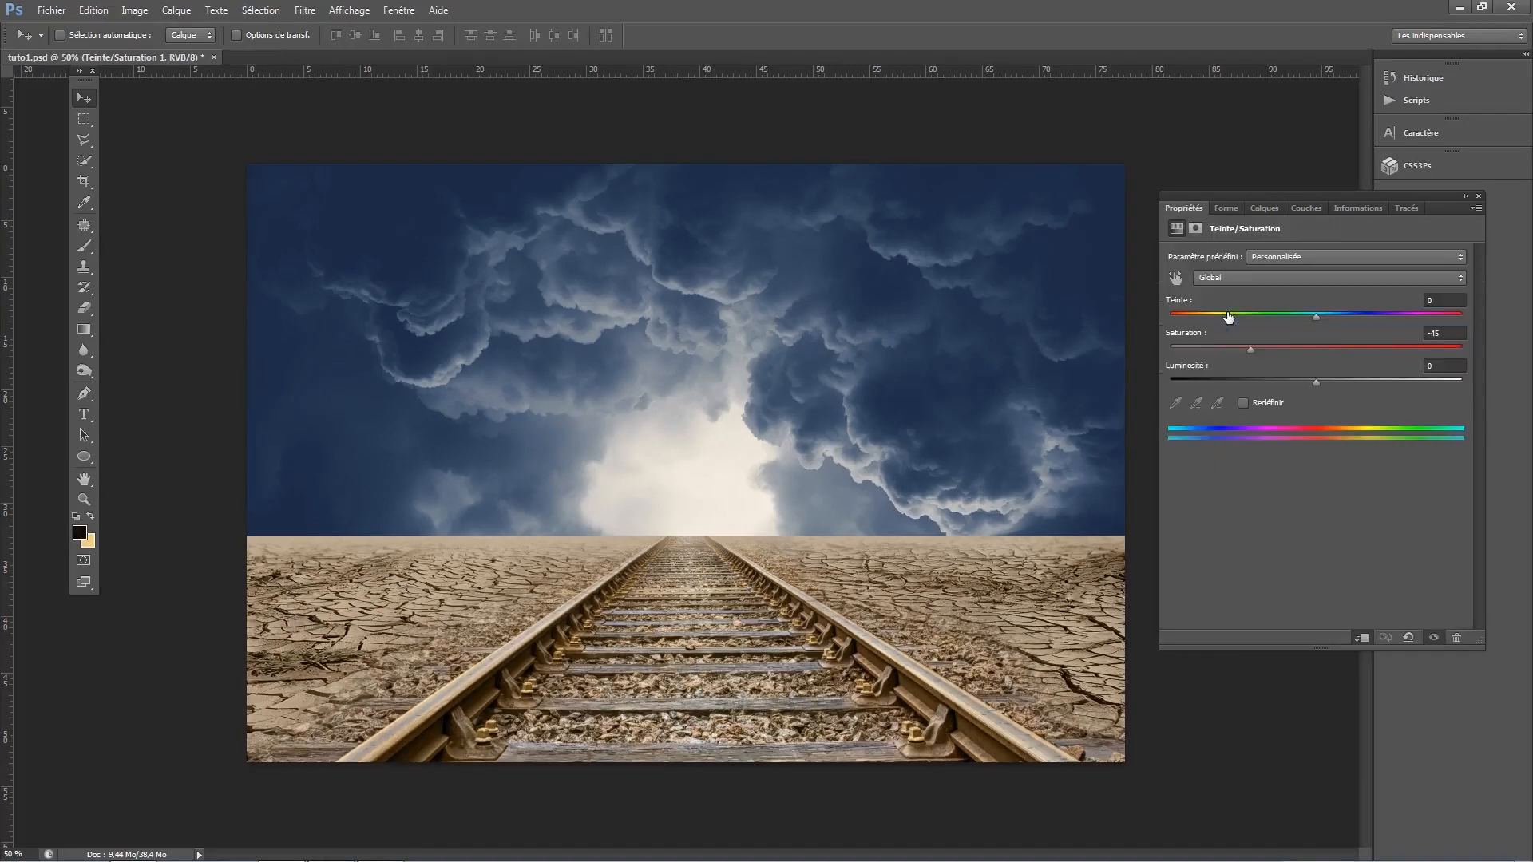
click(1361, 639)
click(1263, 208)
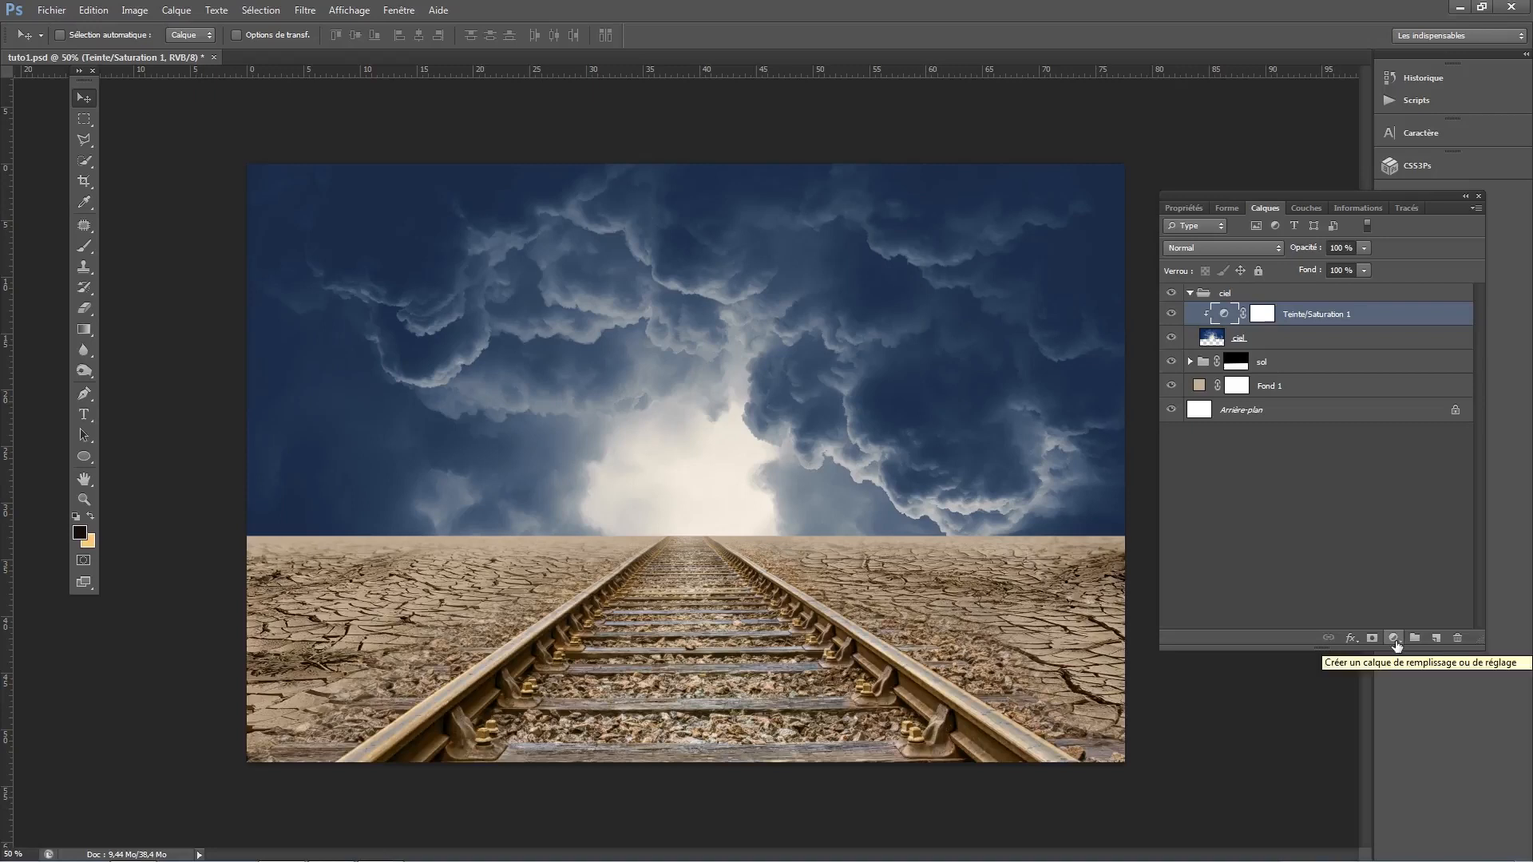
Add a Curves adjustment clipped to the sky layer and lower the output of its white point to 221
click(1394, 638)
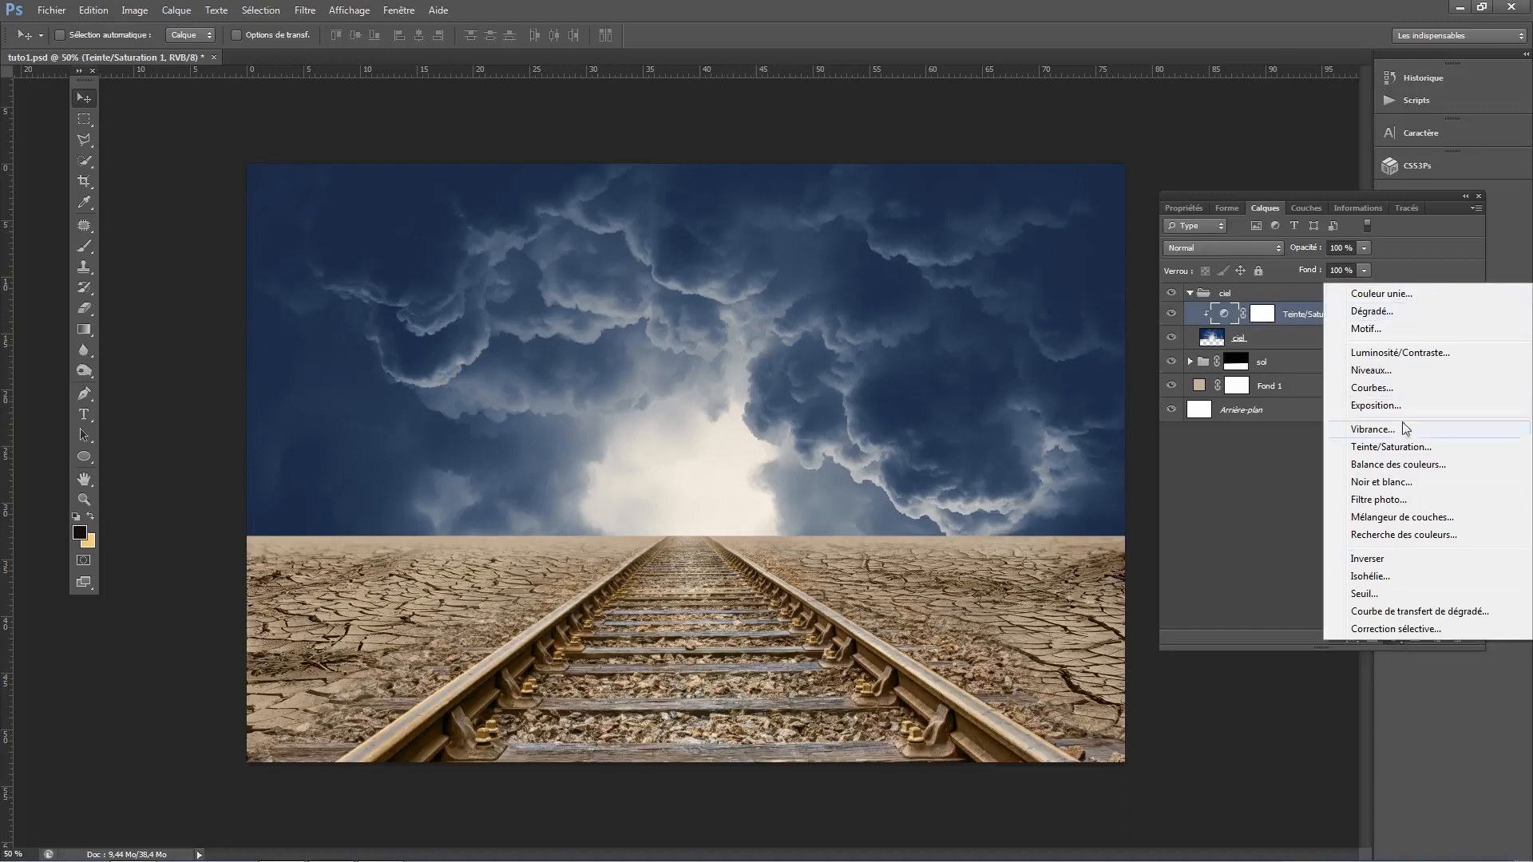
click(1387, 389)
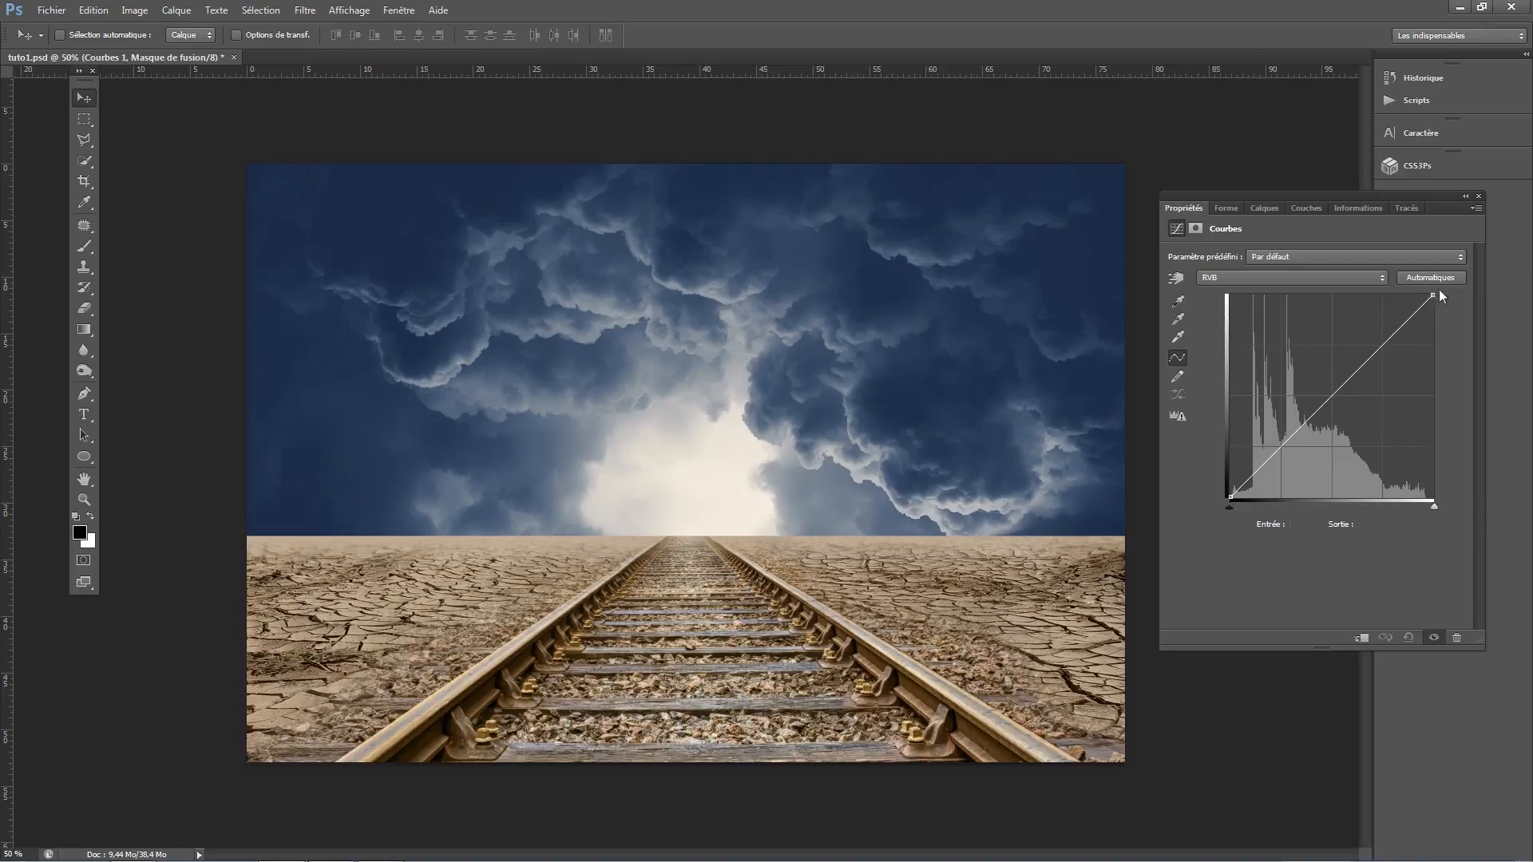
drag(1435, 294, 1439, 323)
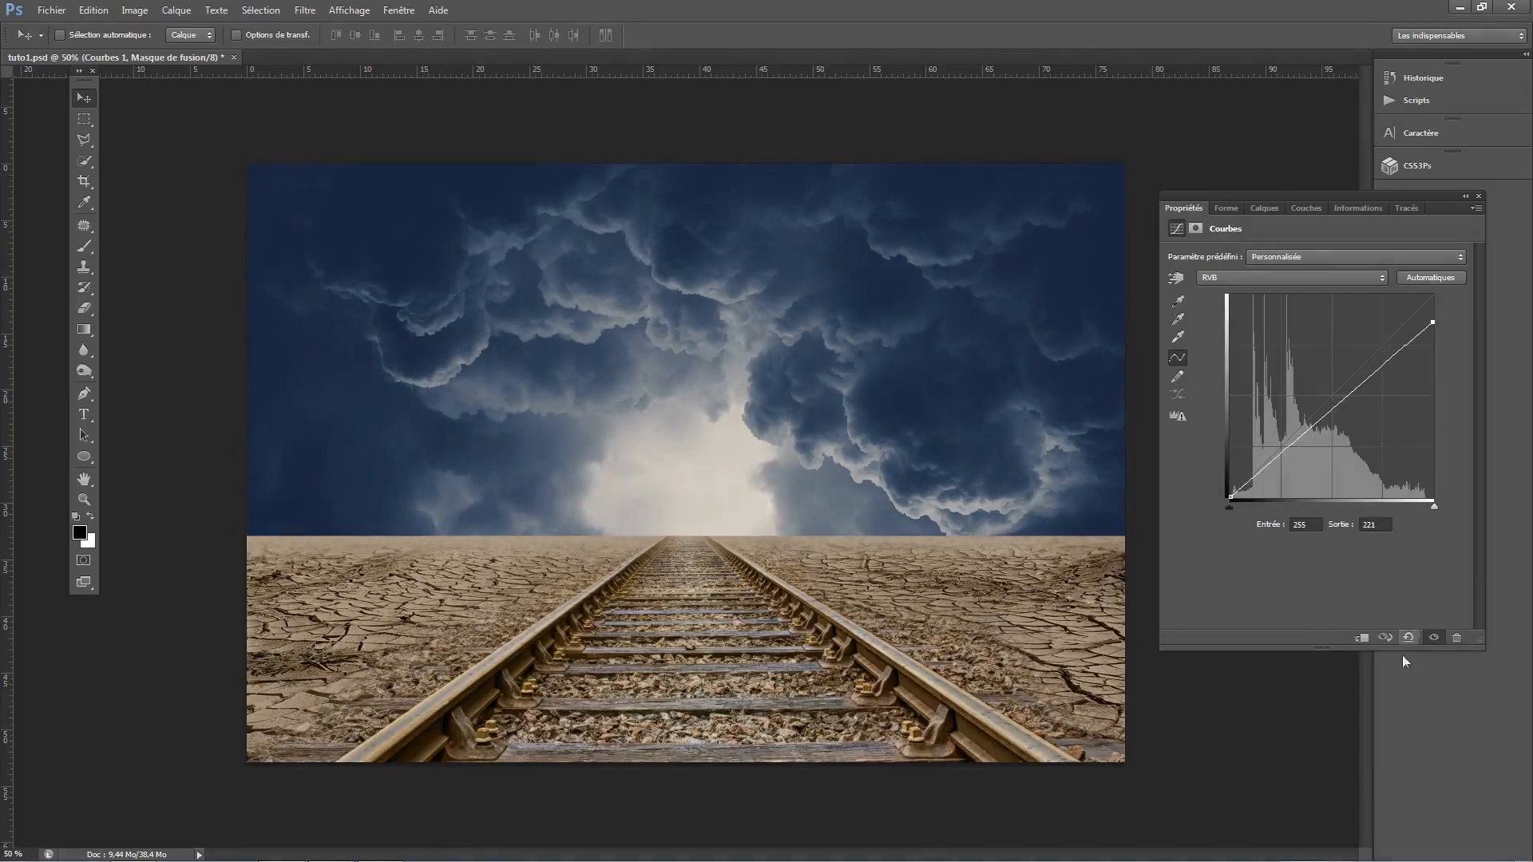
click(1364, 640)
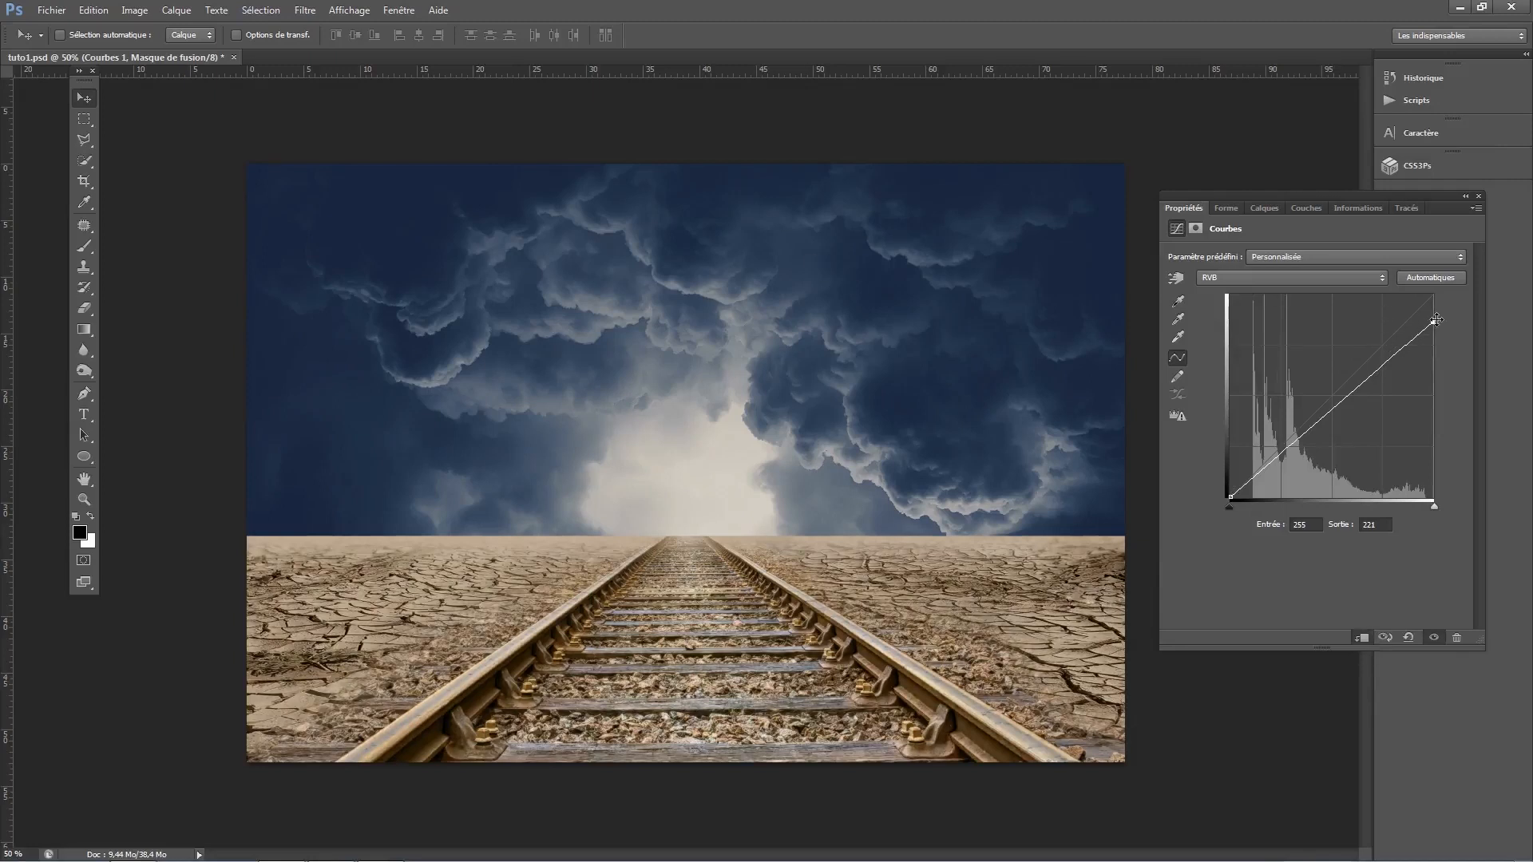
Flatten the sky's contrast in Curves by setting the black point output to 31 and the white point output to 192
drag(1436, 320, 1432, 325)
click(1232, 496)
drag(1231, 496, 1232, 479)
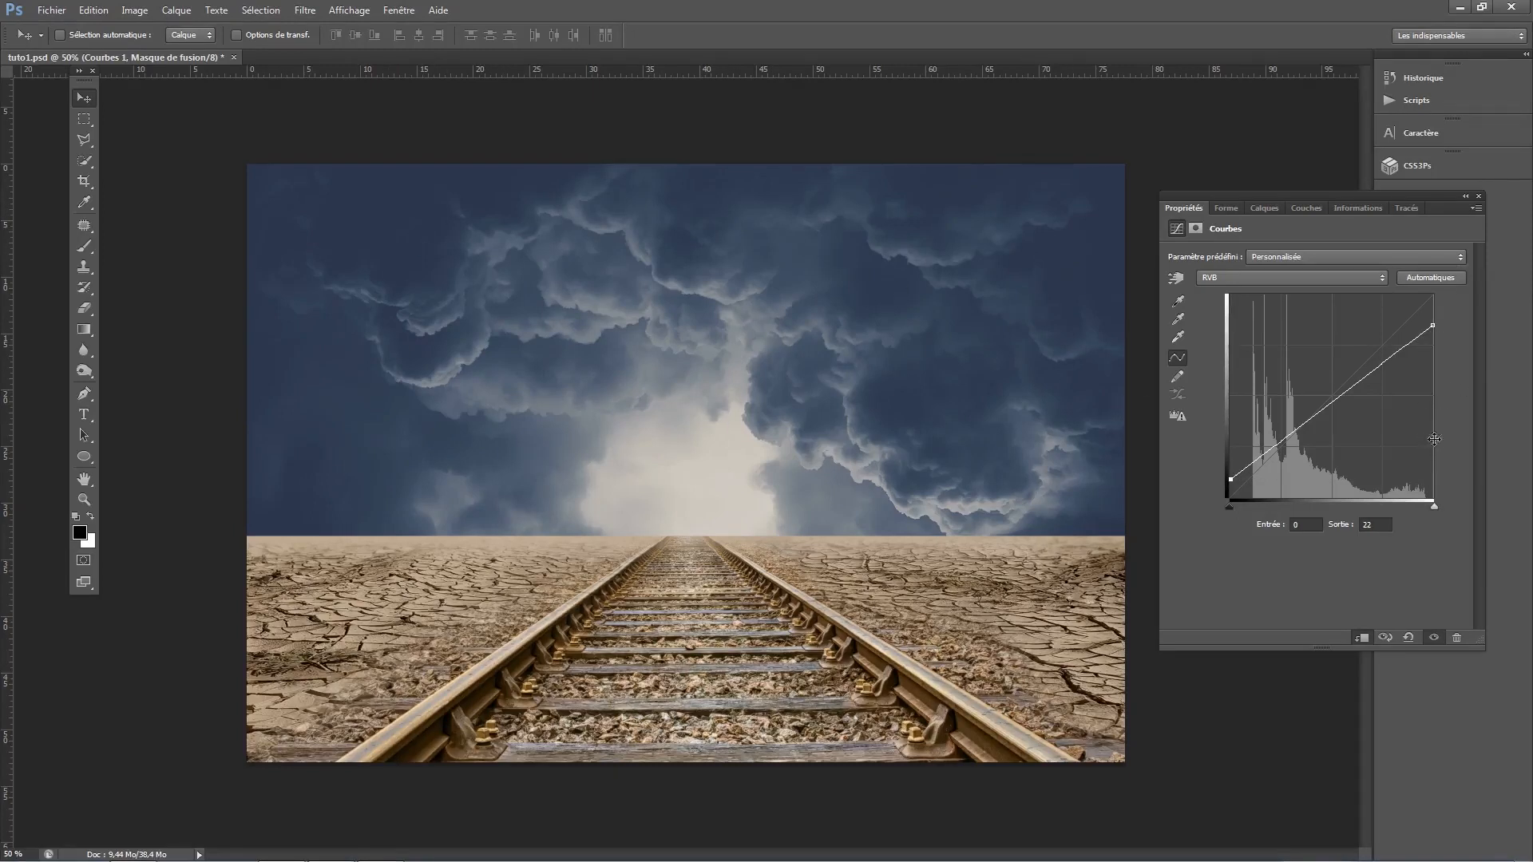
drag(1434, 323, 1437, 346)
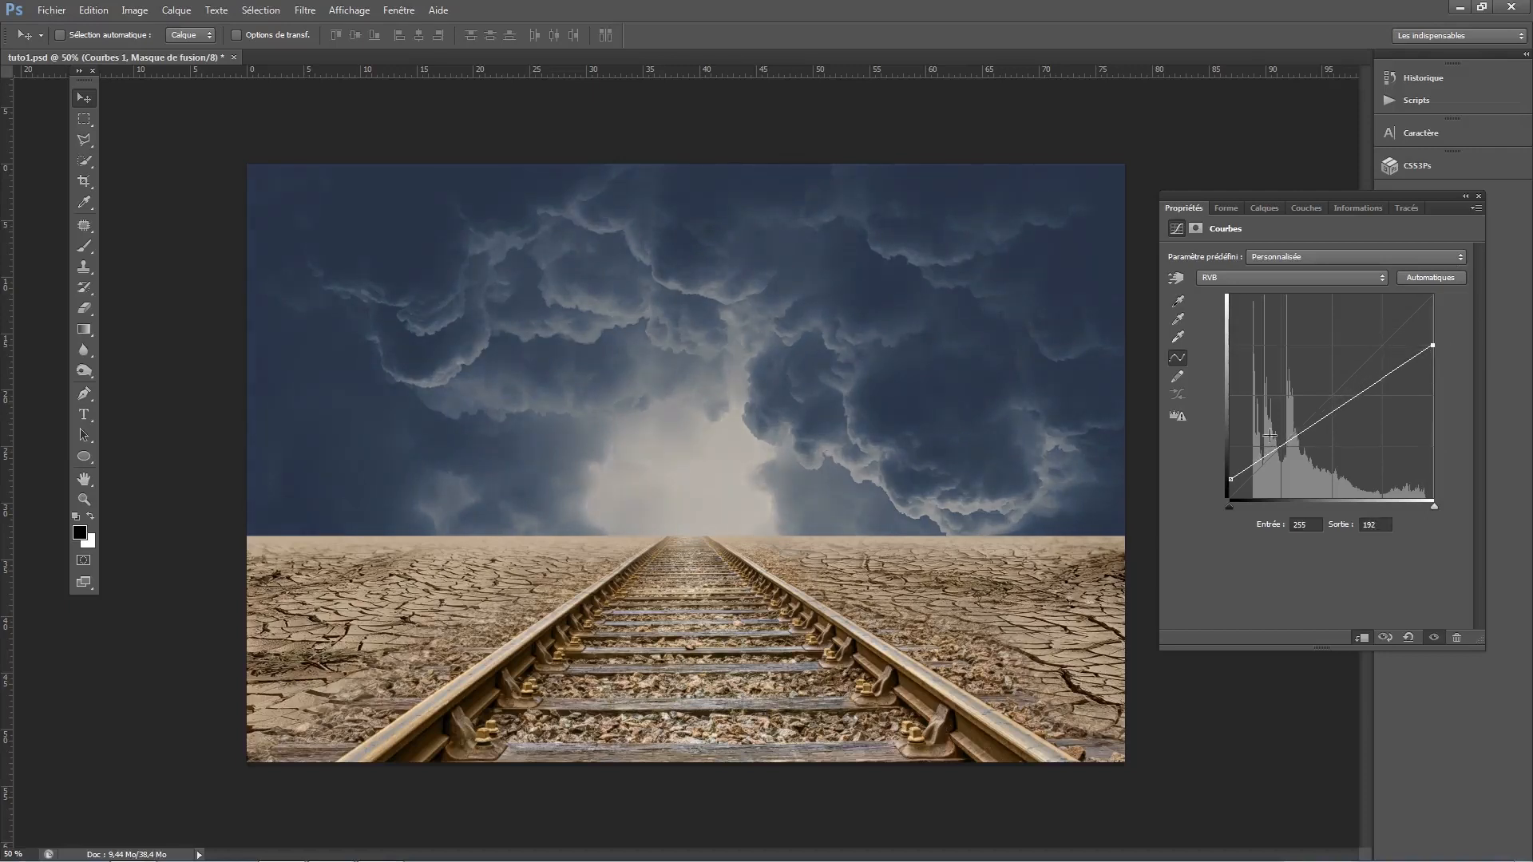
click(1231, 478)
drag(1232, 478, 1231, 474)
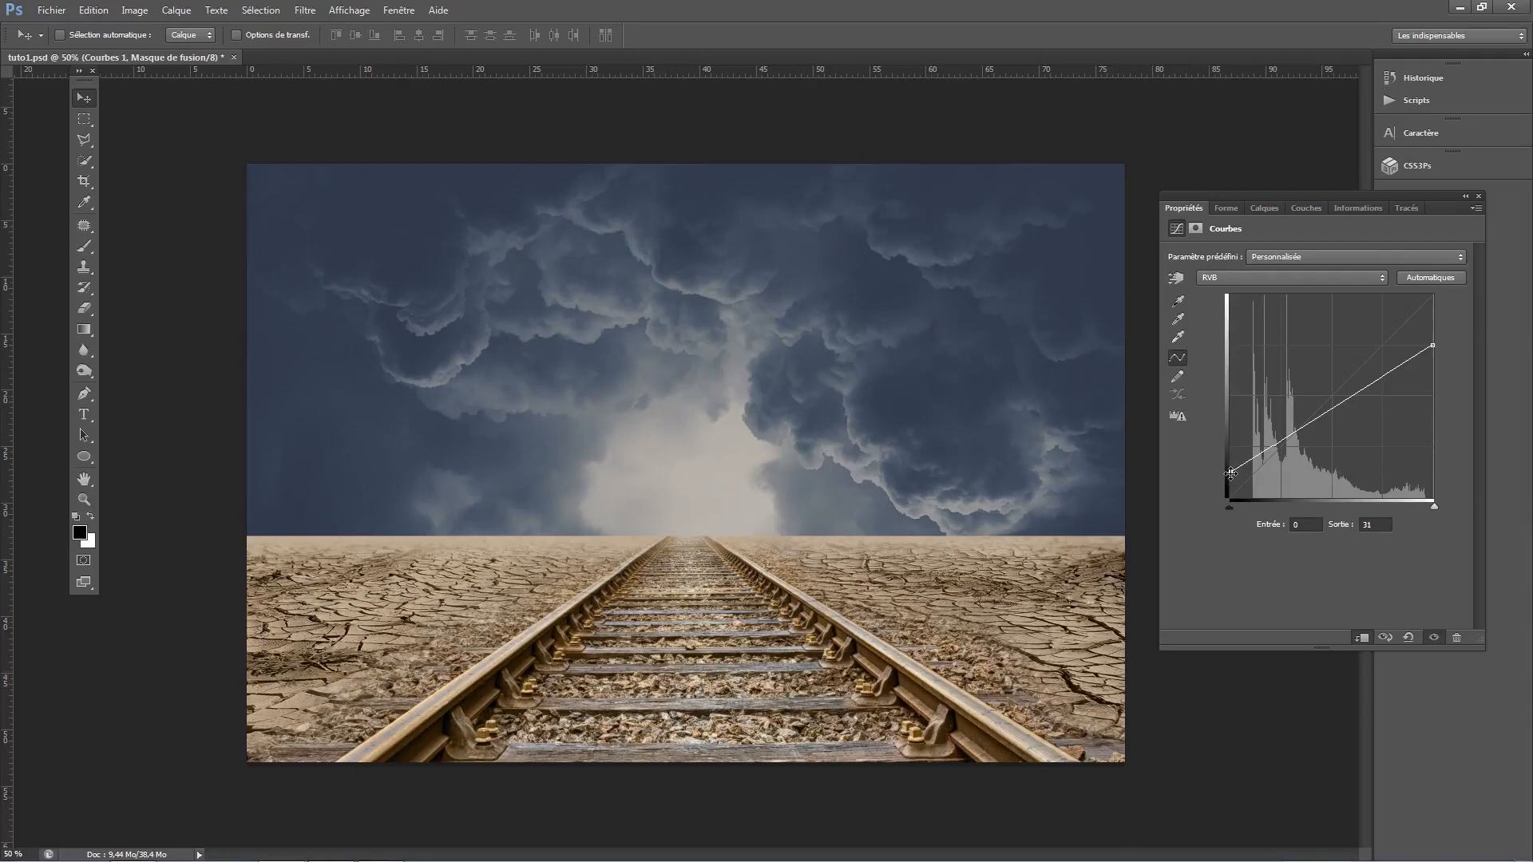
click(1264, 208)
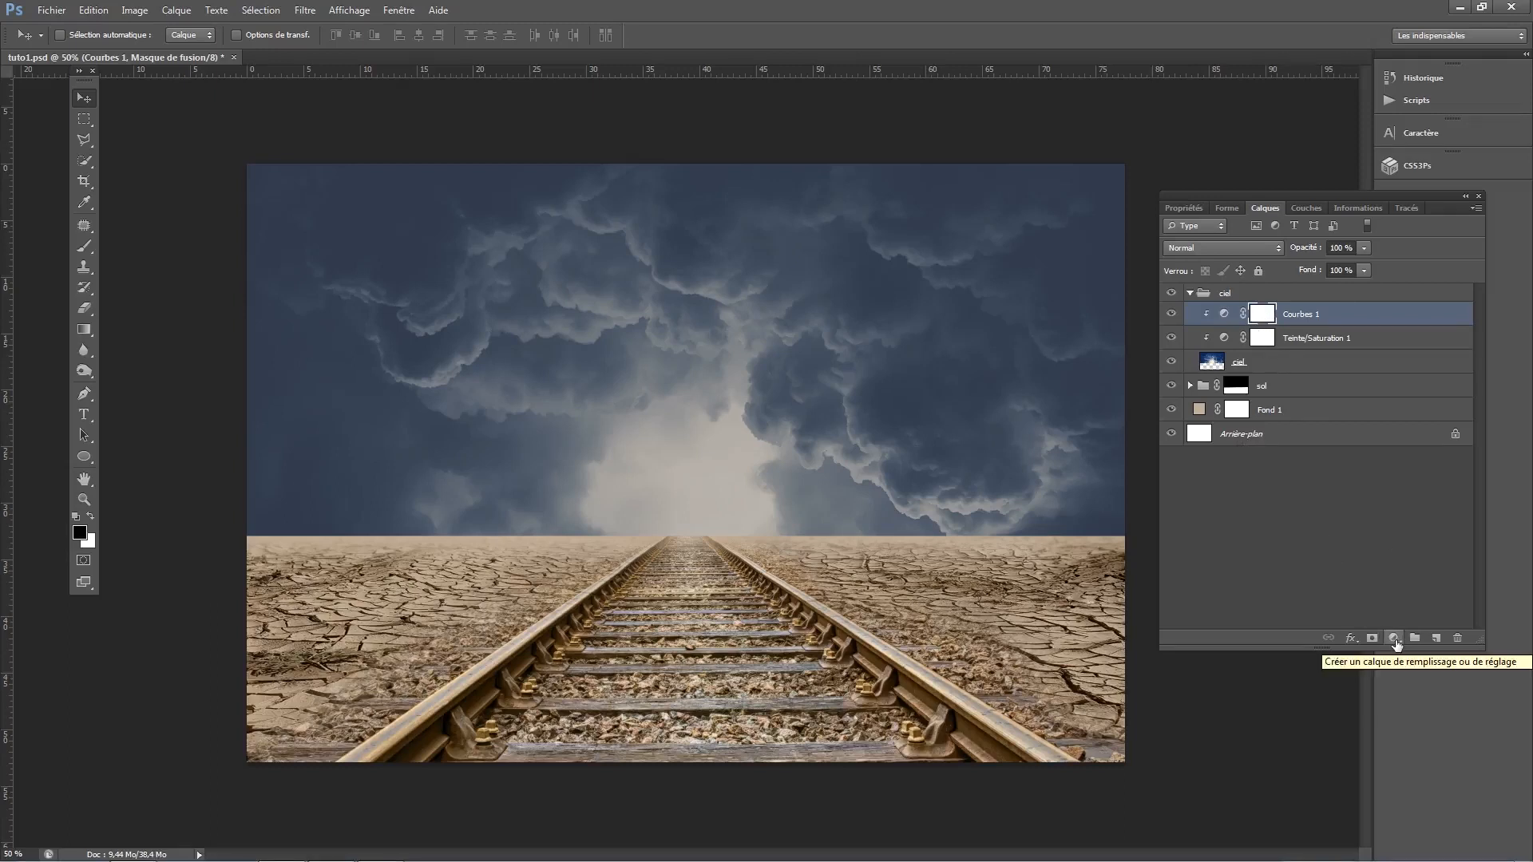
Add a solid colour fill layer of #c3af97 above the Curves adjustment and clip it to the sky image
click(1394, 639)
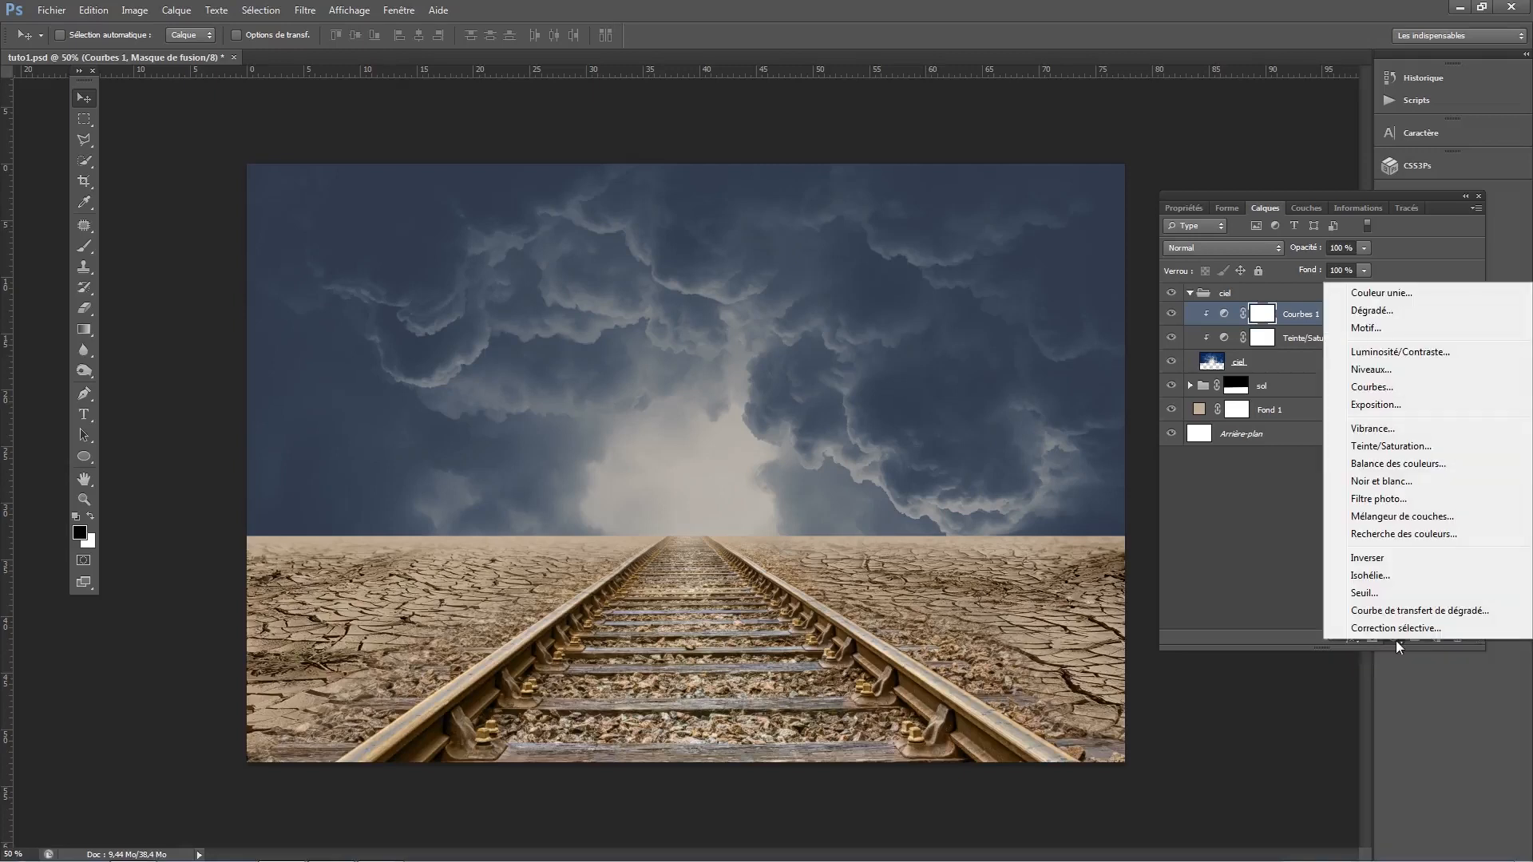
click(1397, 299)
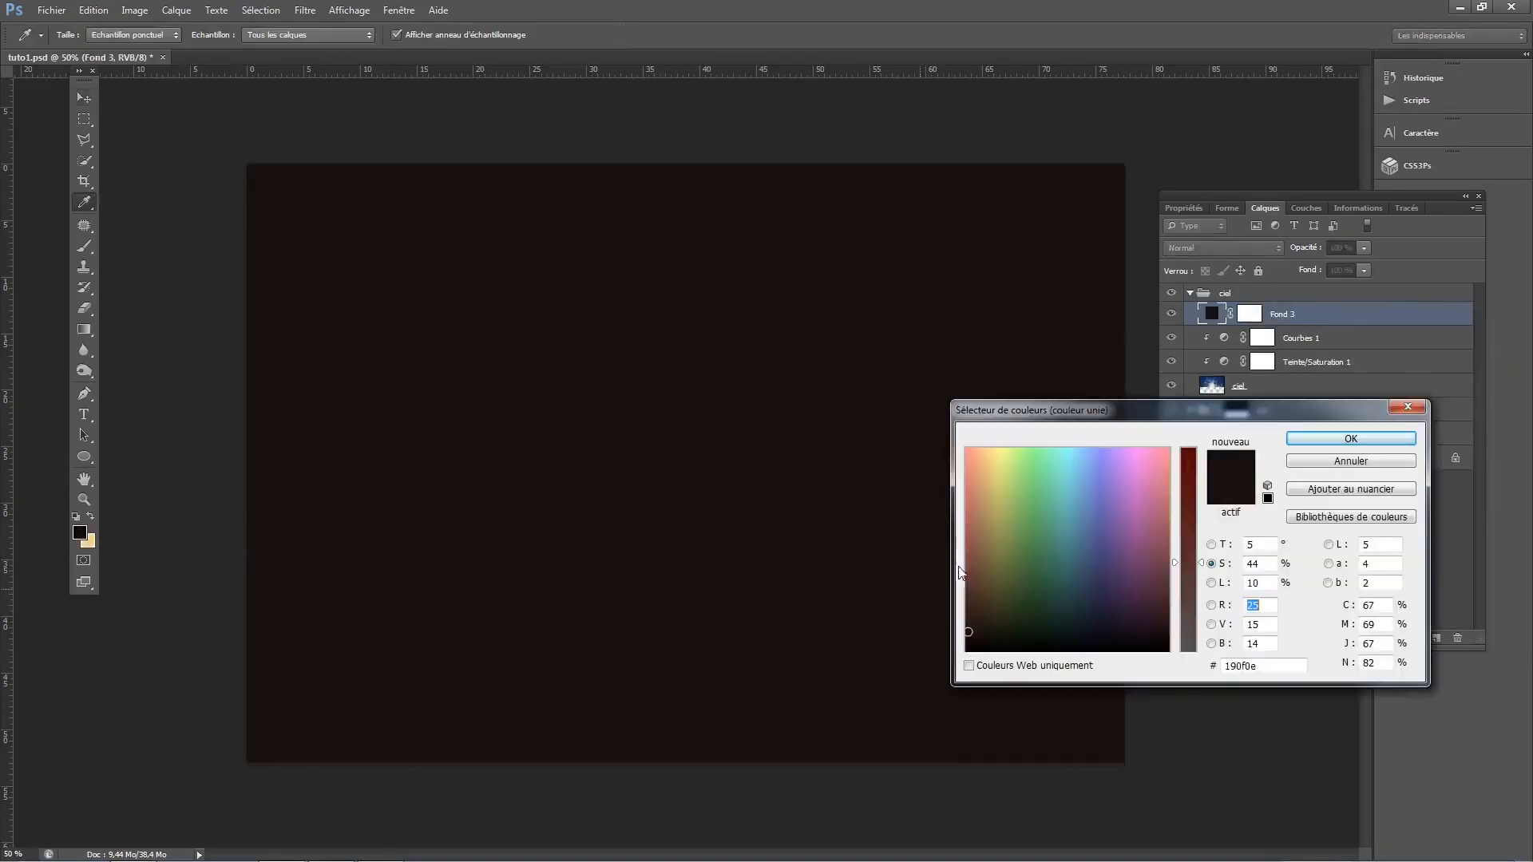
click(1299, 667)
drag(1299, 668, 989, 674)
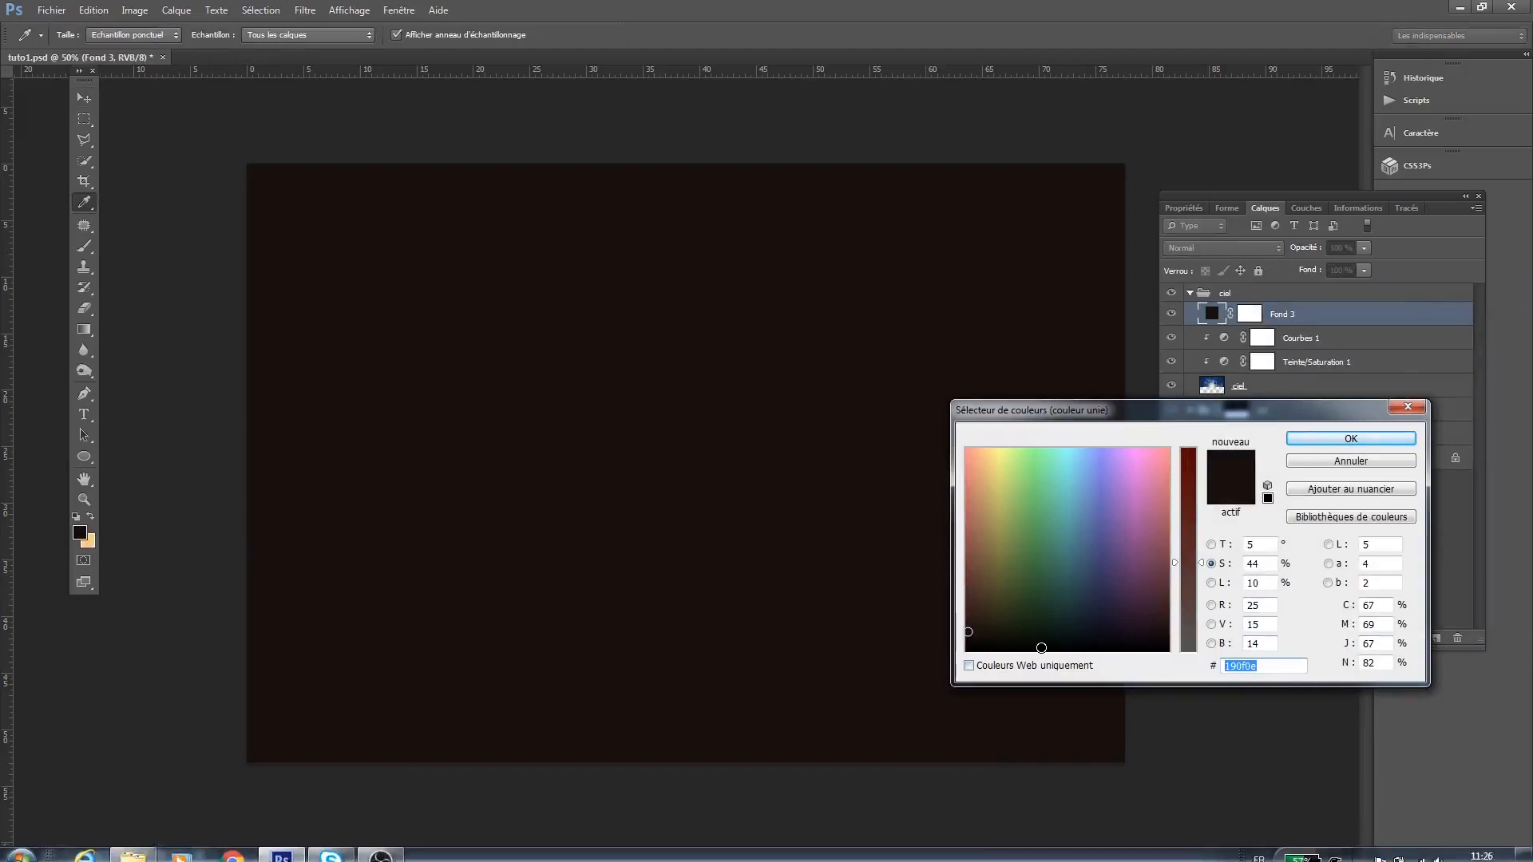
text(c3af)
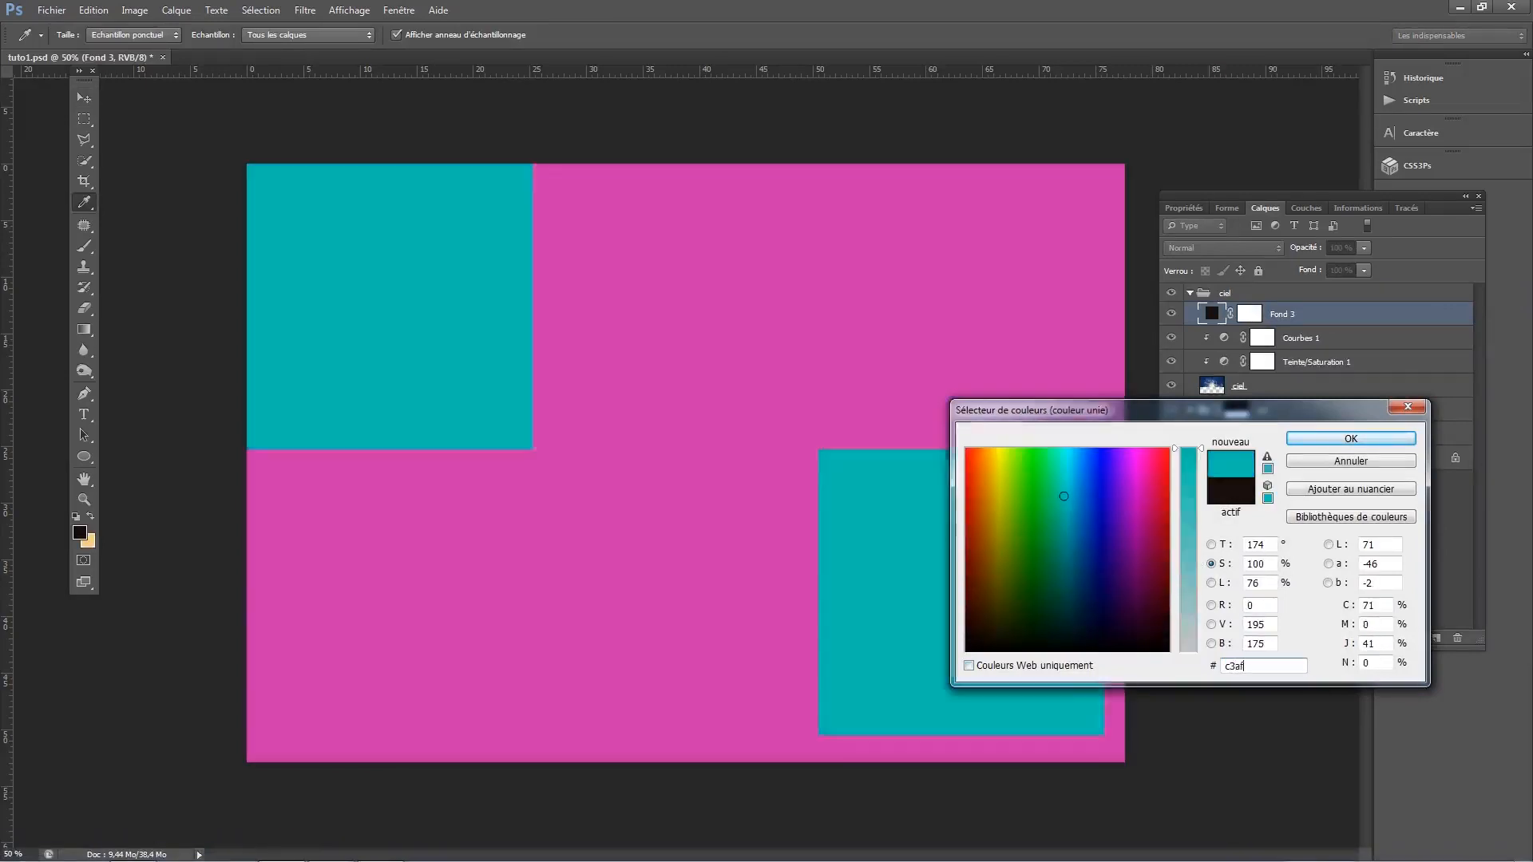
text(97)
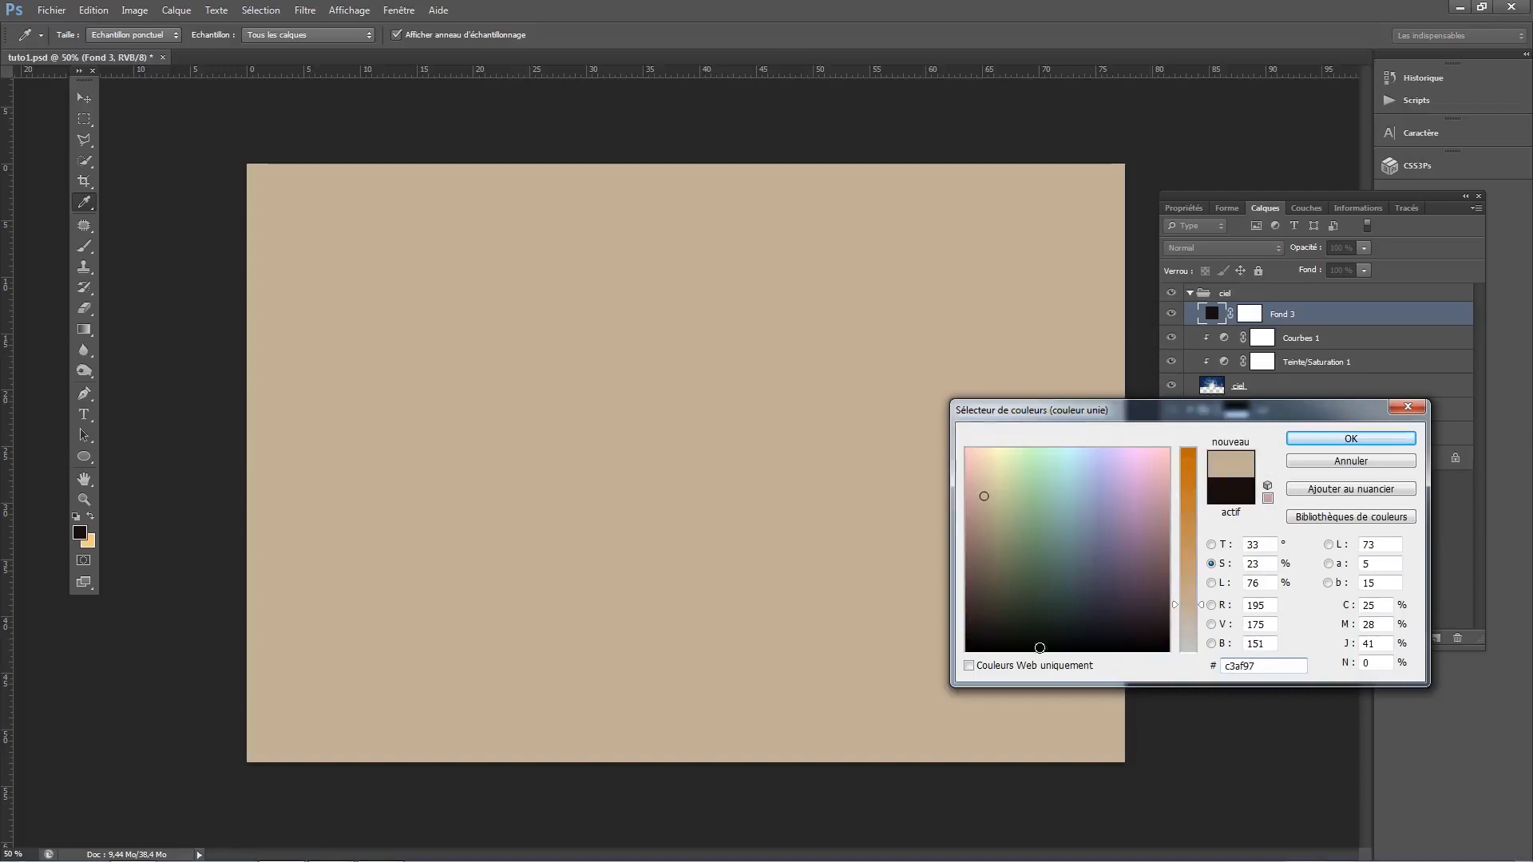
click(1314, 436)
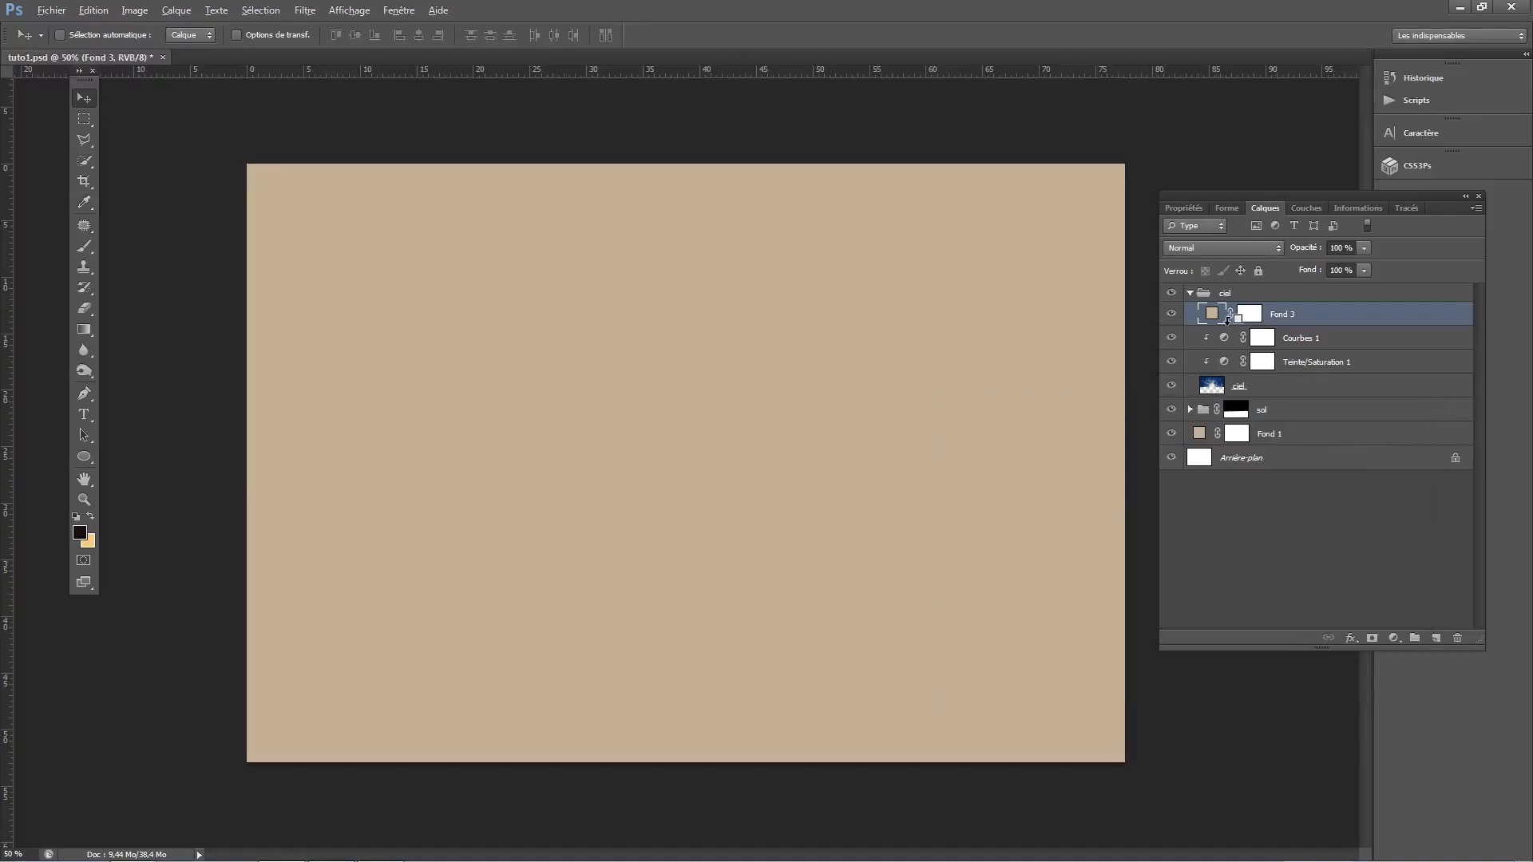
alt+click(1228, 320)
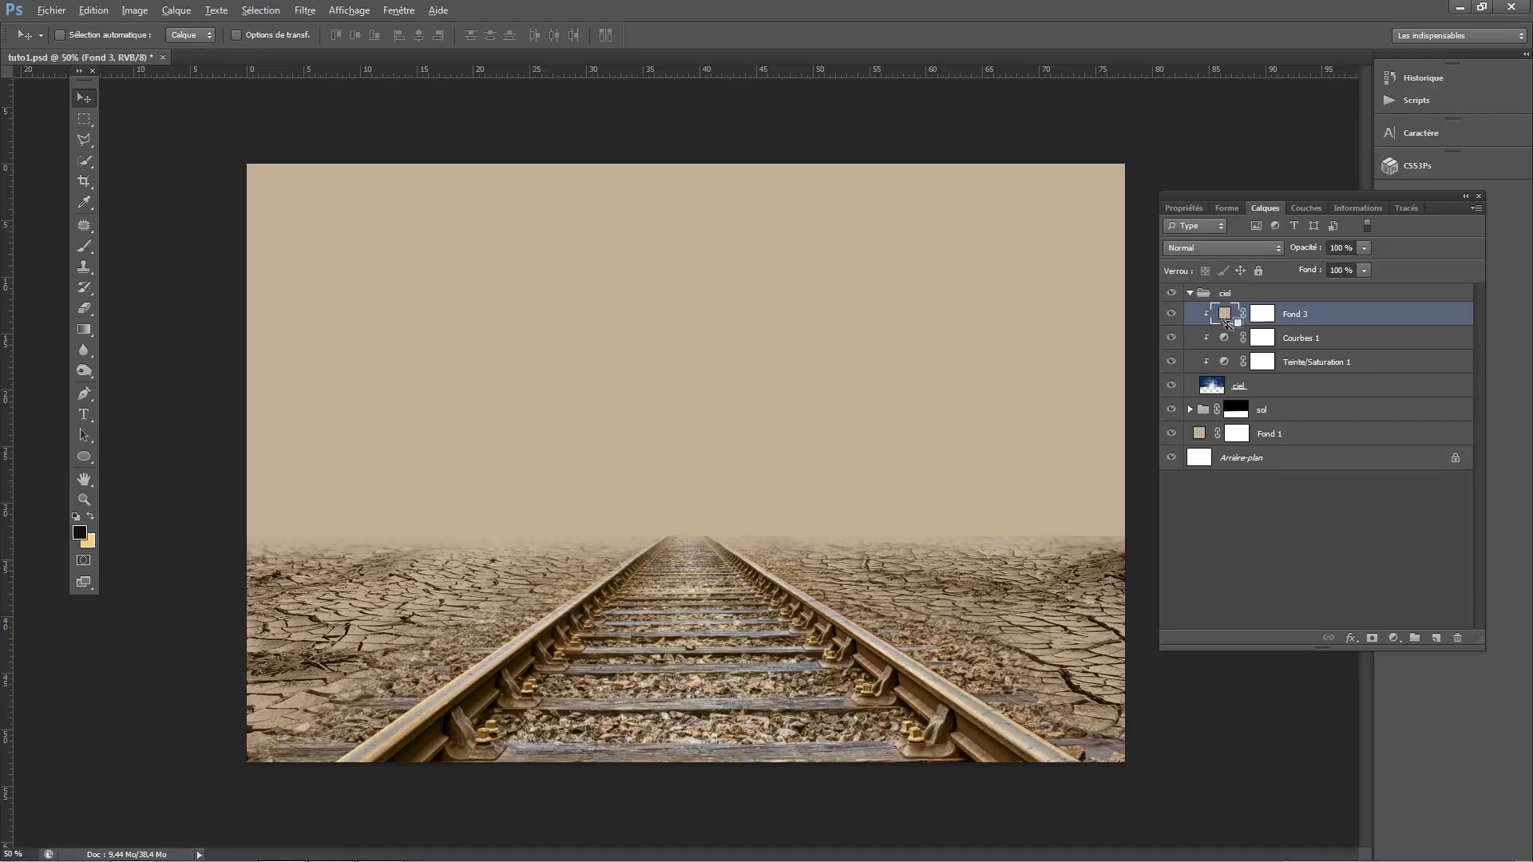
key(alt)
Set the beige fill layer to 50% opacity with the Couleur blend mode so that it tints the sky
click(1343, 246)
text(50)
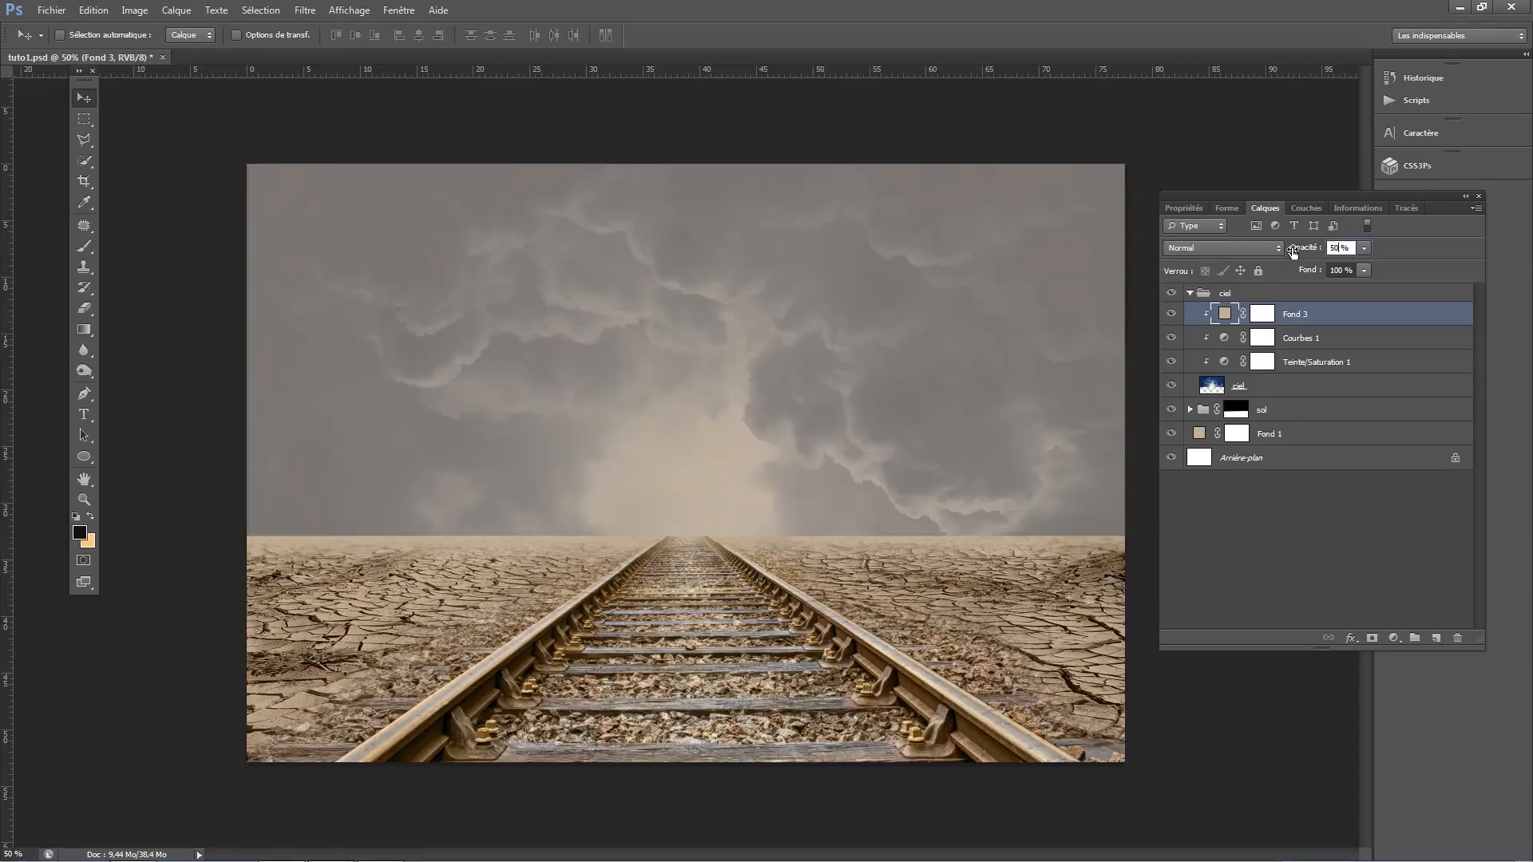
key(Return)
click(1217, 248)
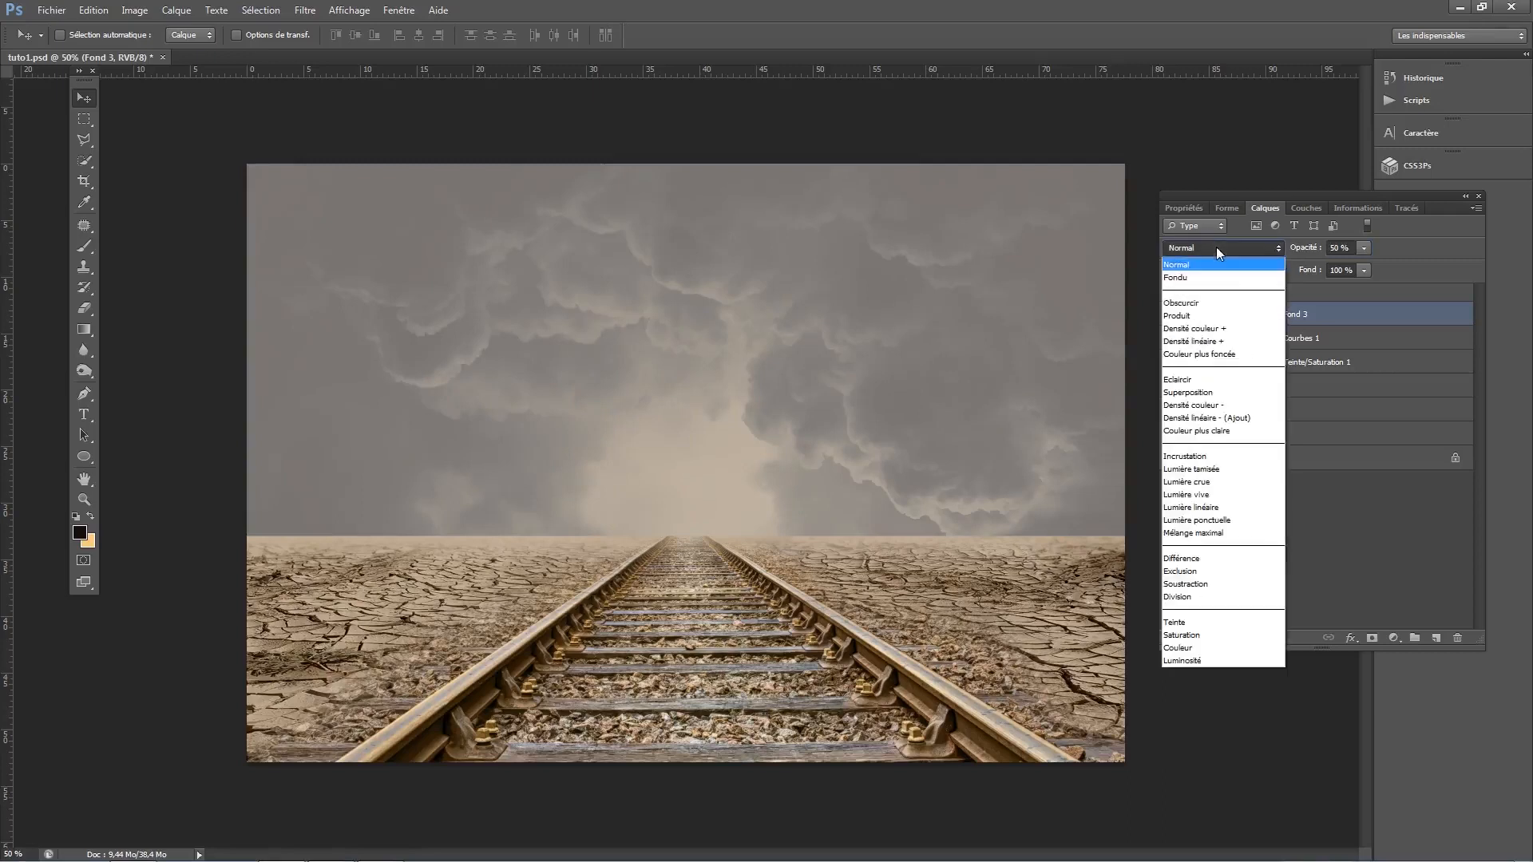
click(1205, 647)
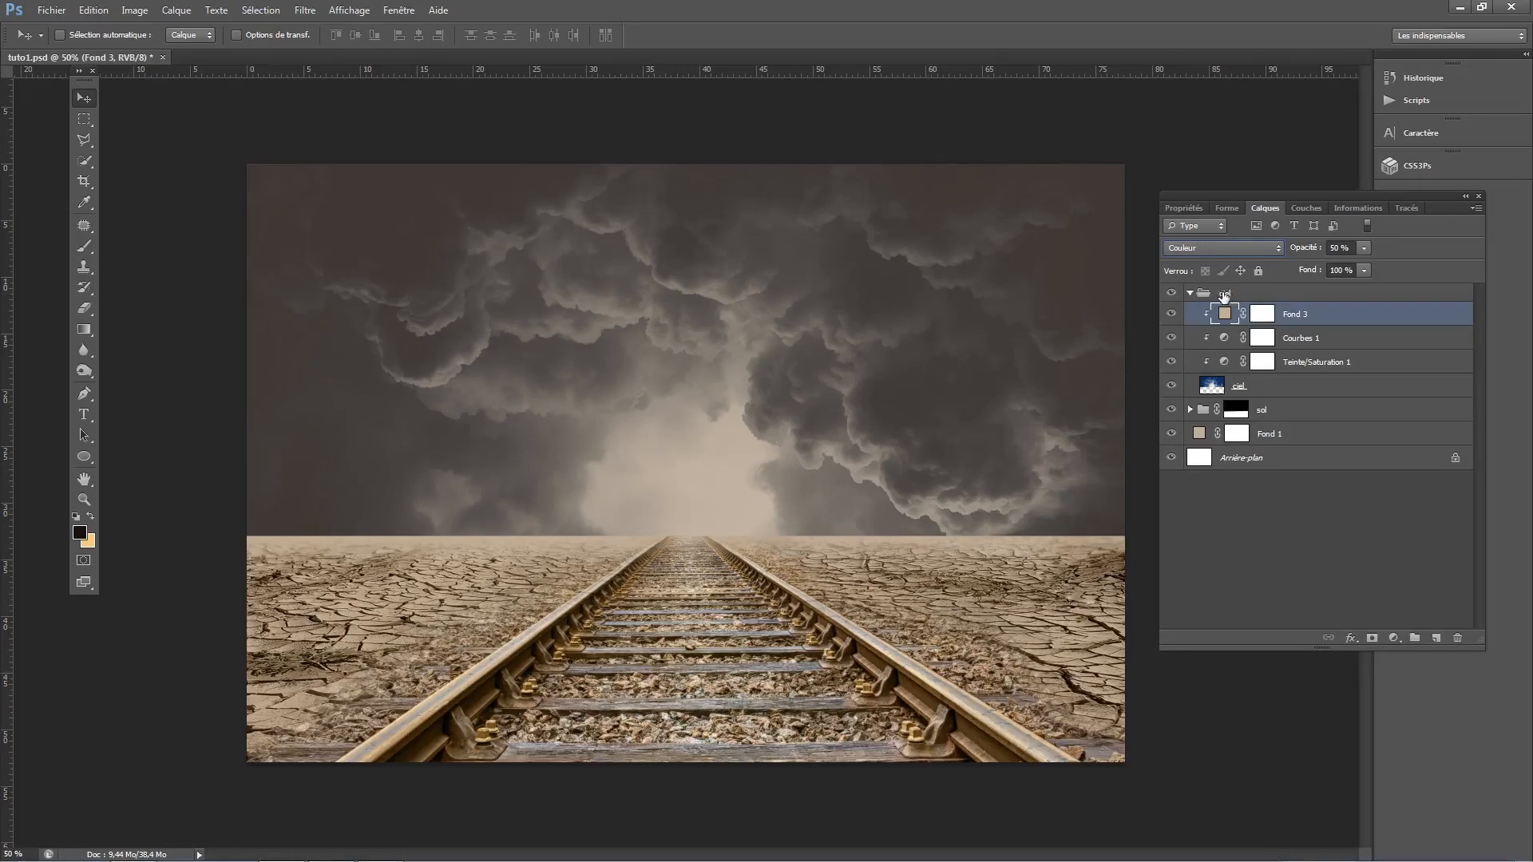
Add a layer mask to the ciel group and set up the Gradient tool with a black foreground-to-transparent gradient
click(1222, 294)
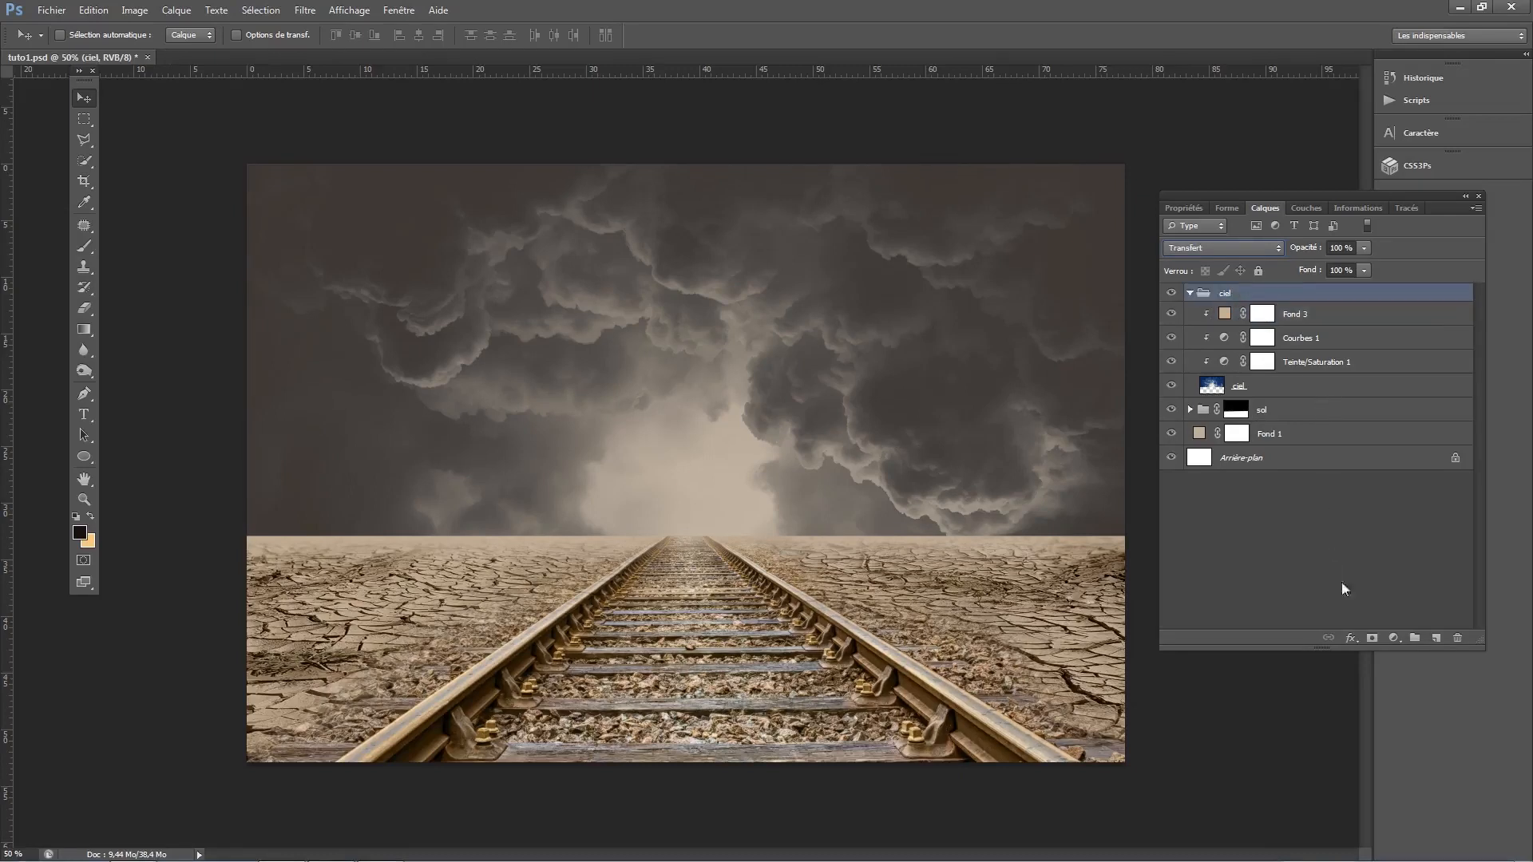
click(1371, 640)
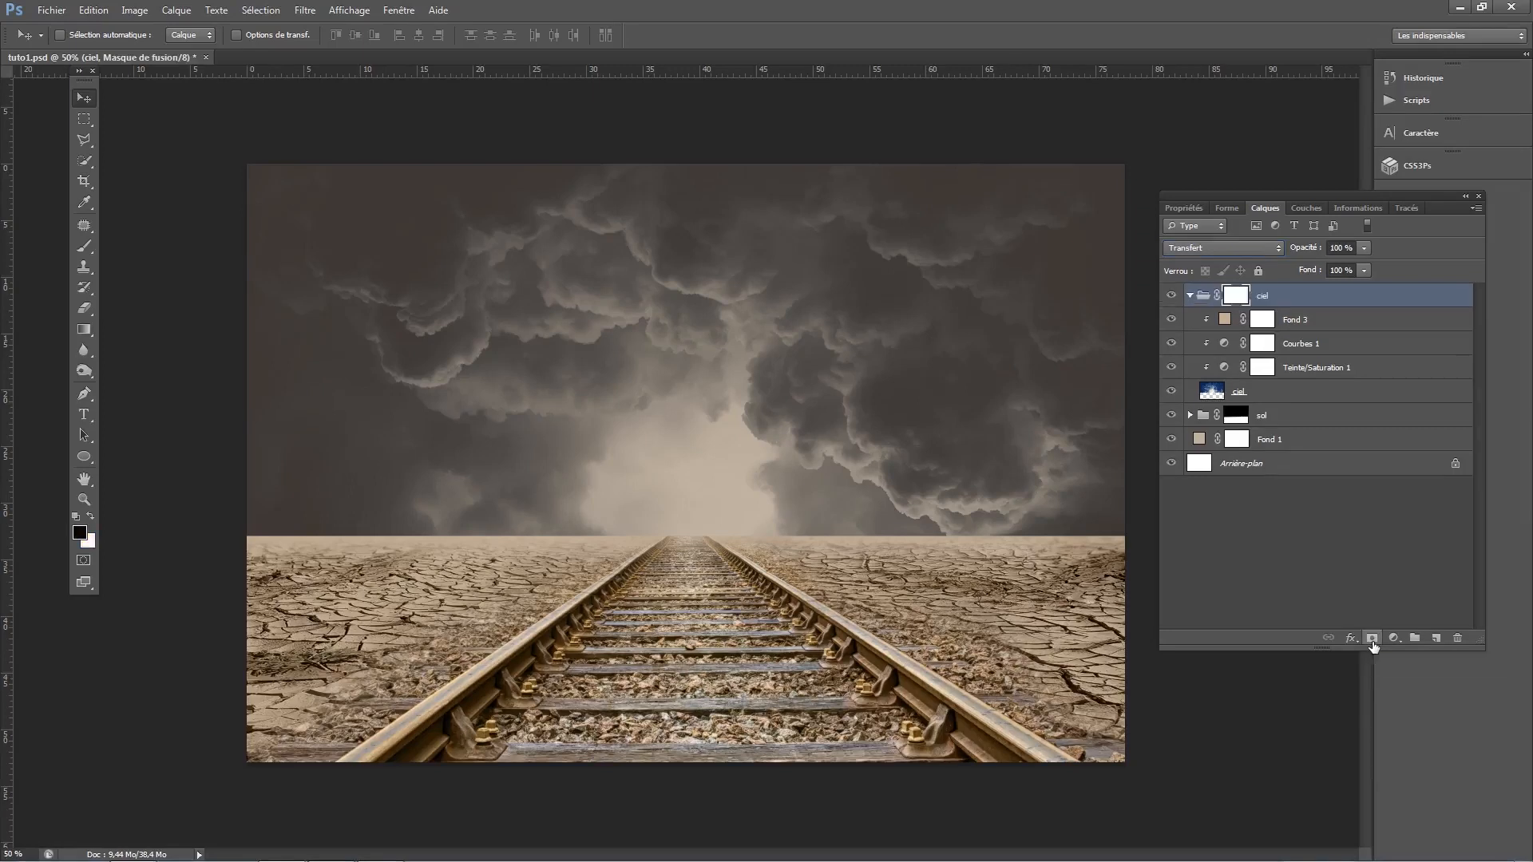
click(88, 331)
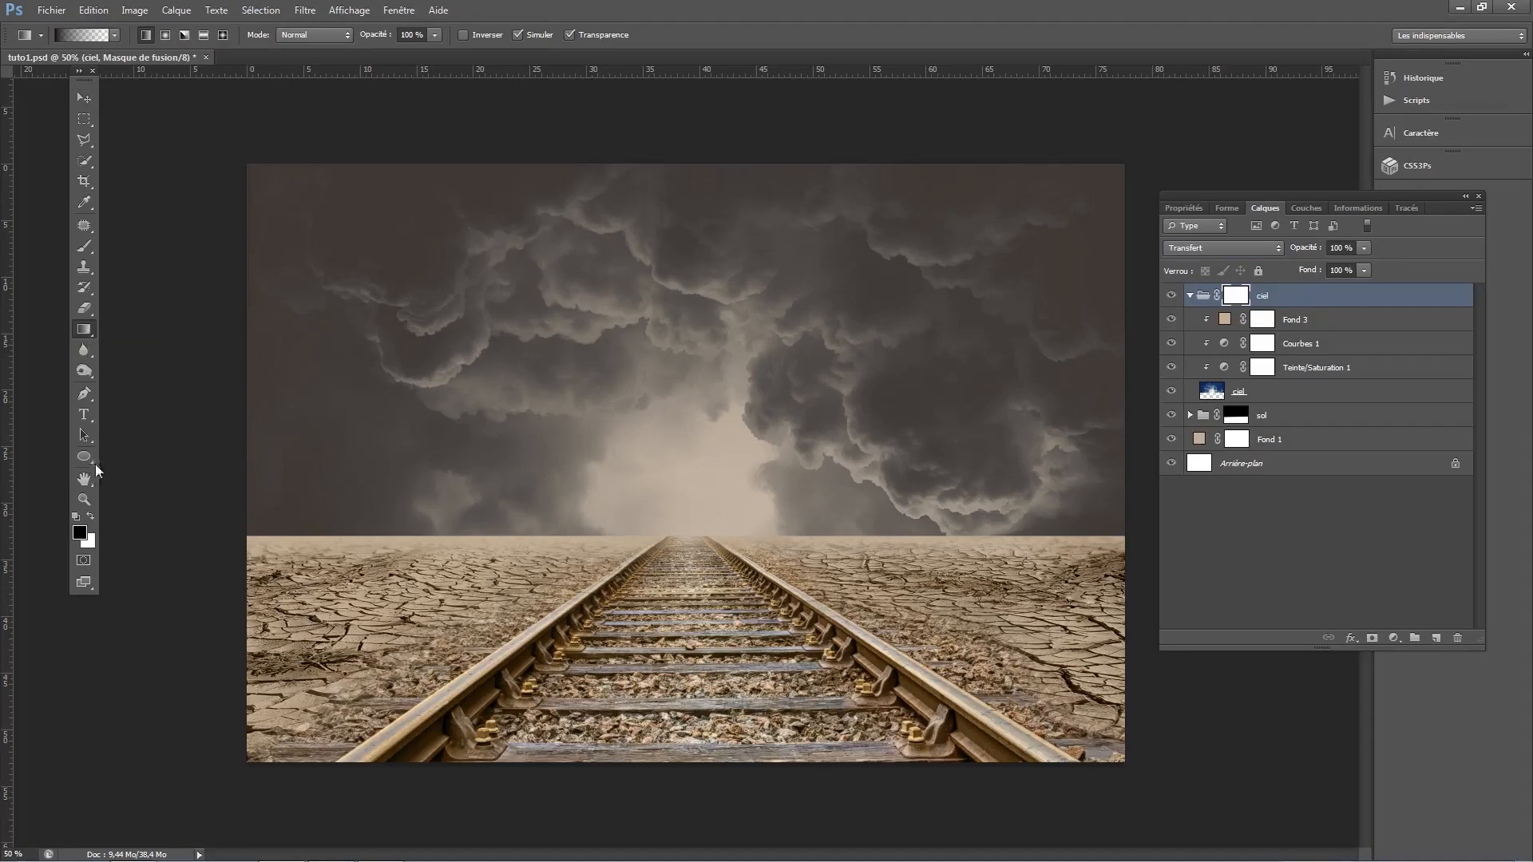
click(80, 533)
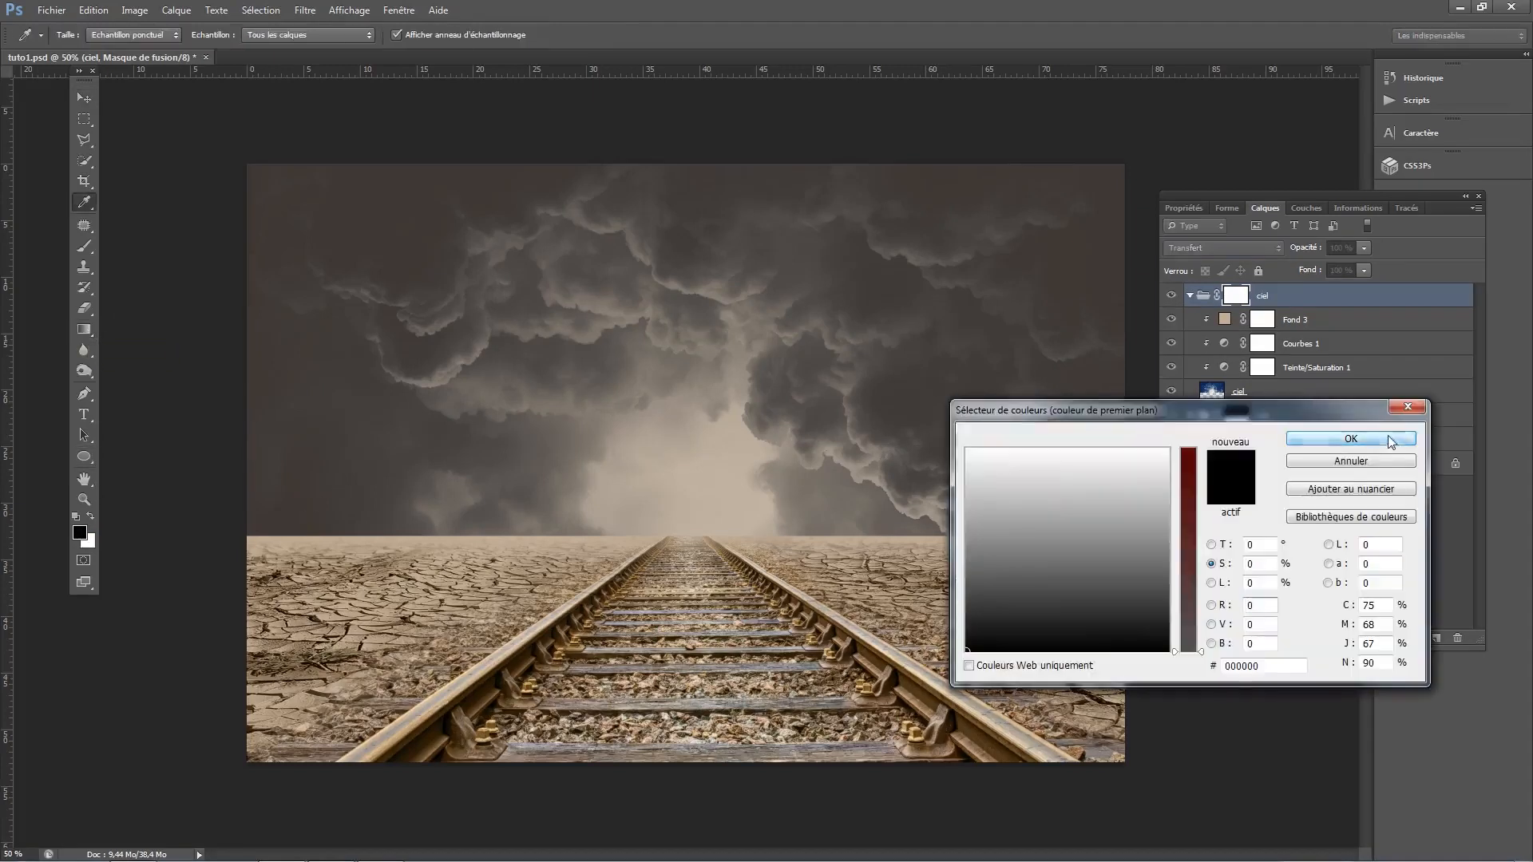
click(1351, 439)
click(75, 35)
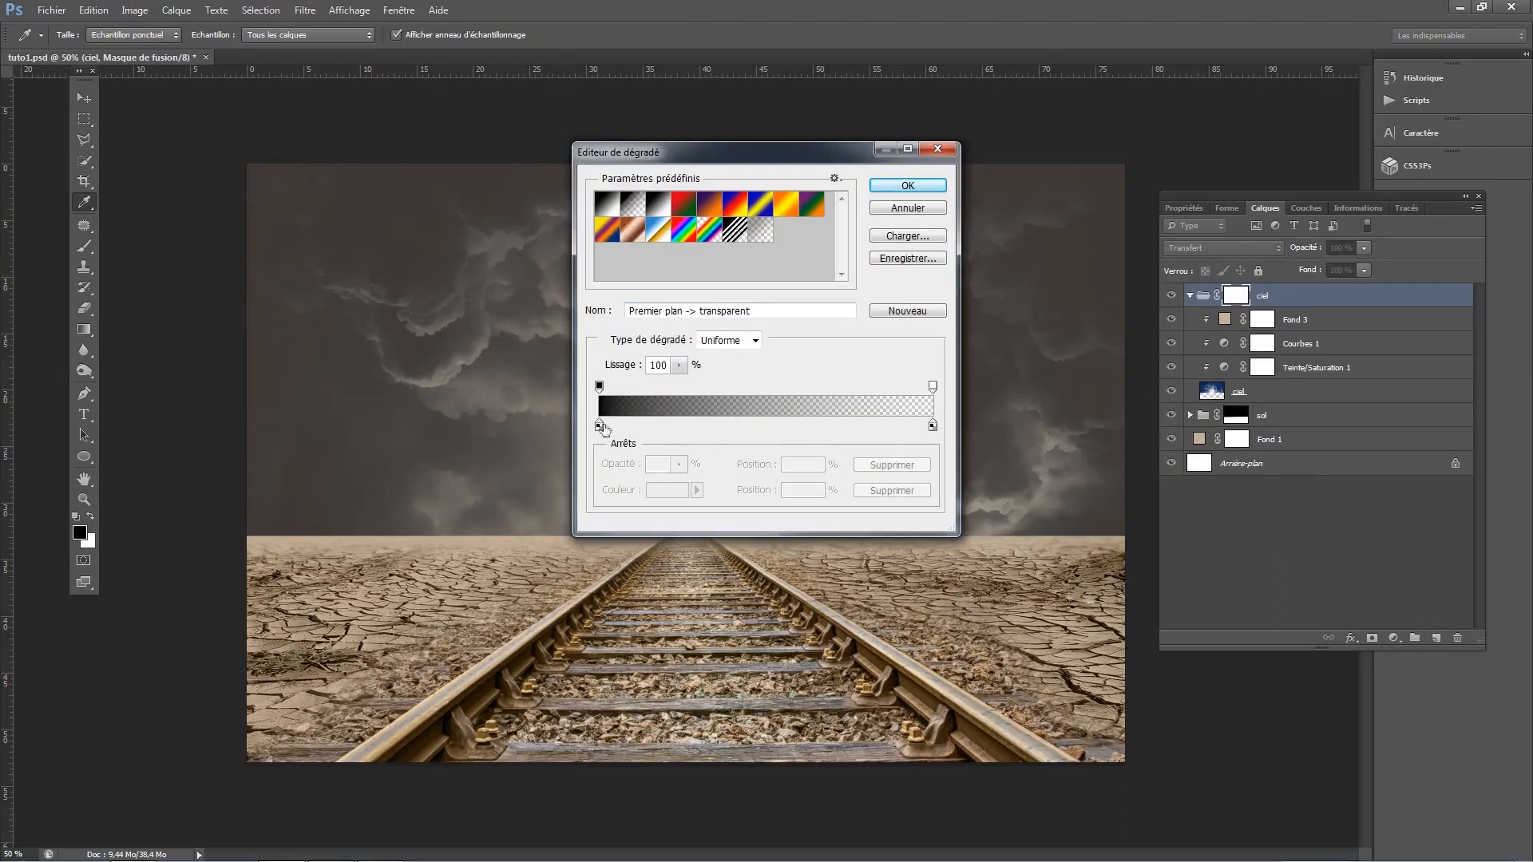
click(908, 186)
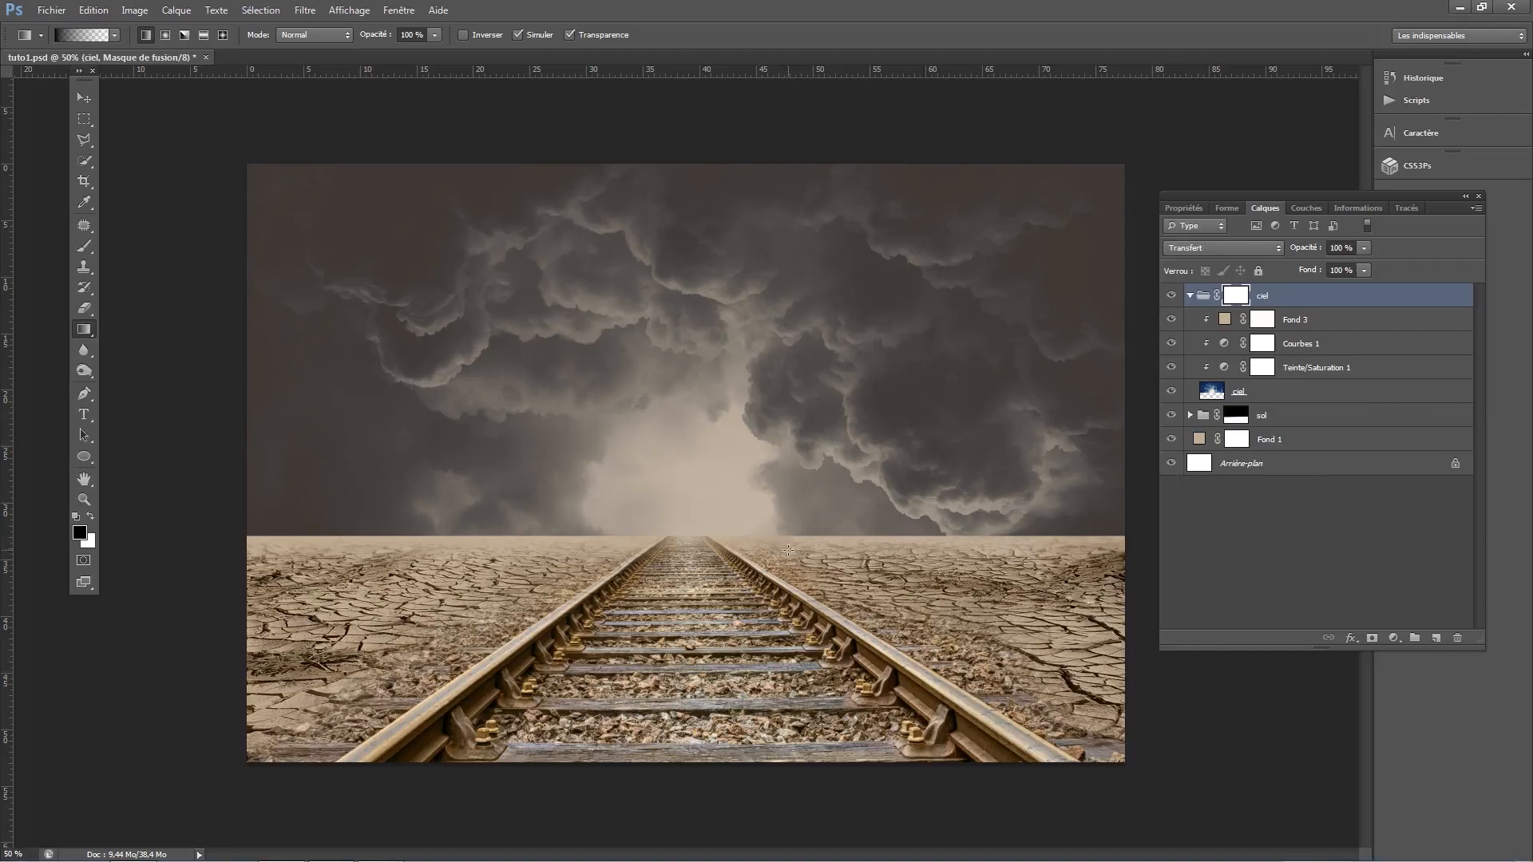
Try gradients of different lengths on the ciel group mask near the horizon, undoing each one
drag(788, 487, 789, 483)
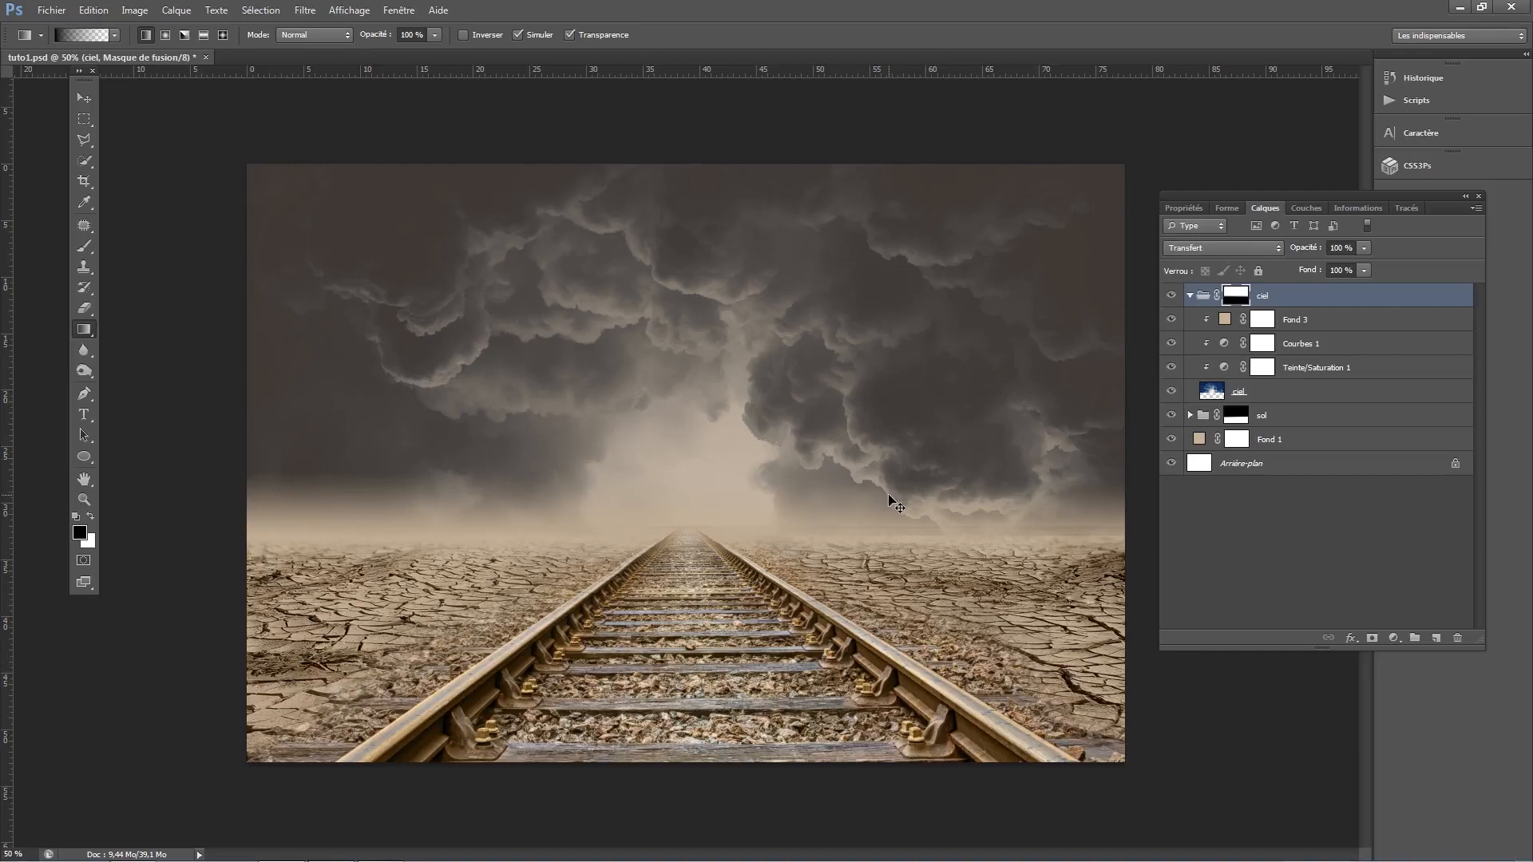
key(ctrl+z)
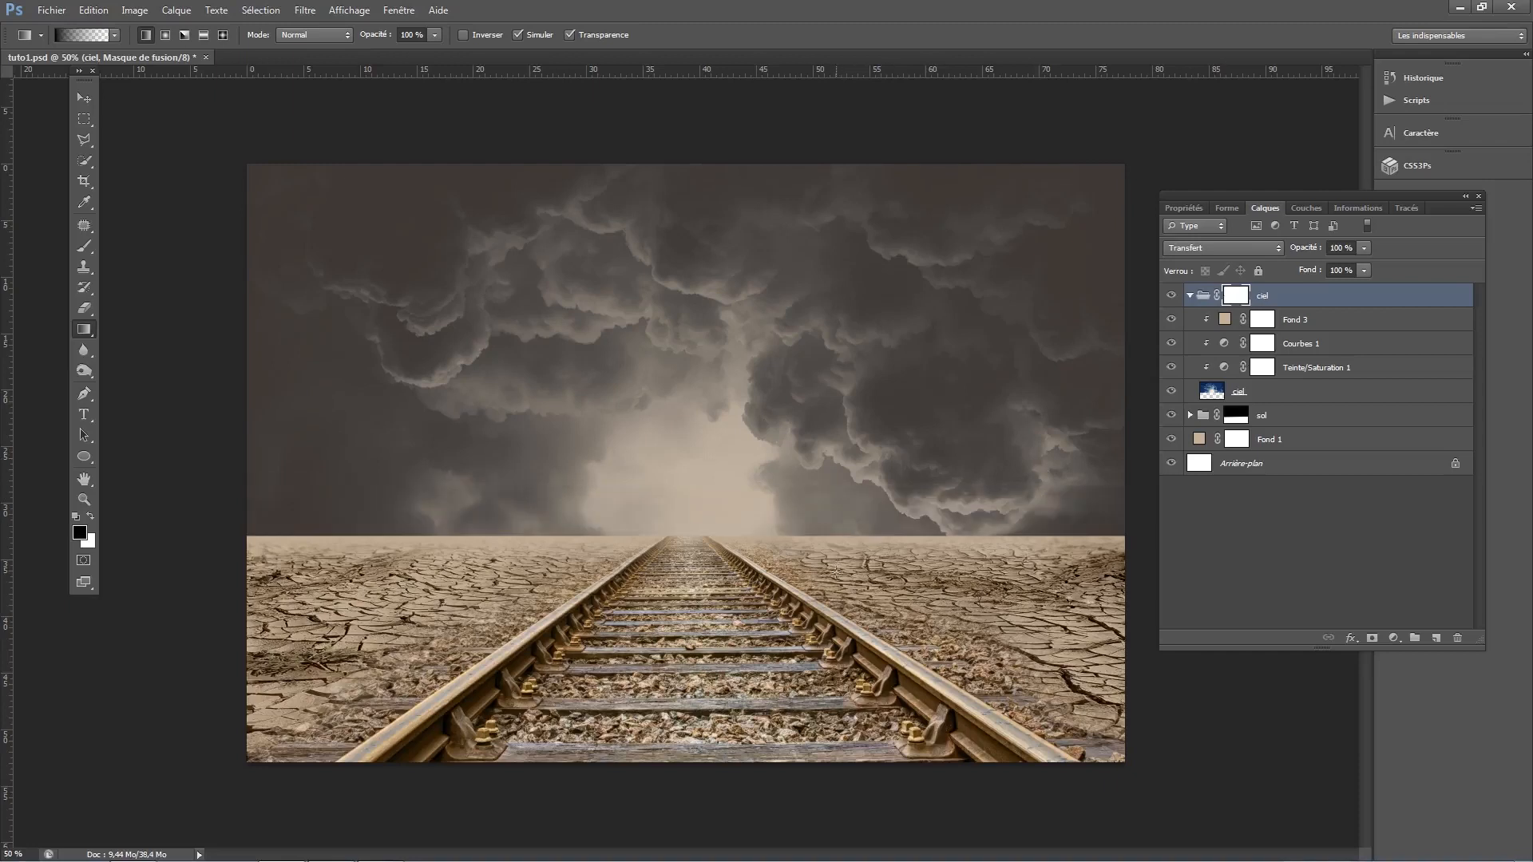
drag(840, 533, 837, 508)
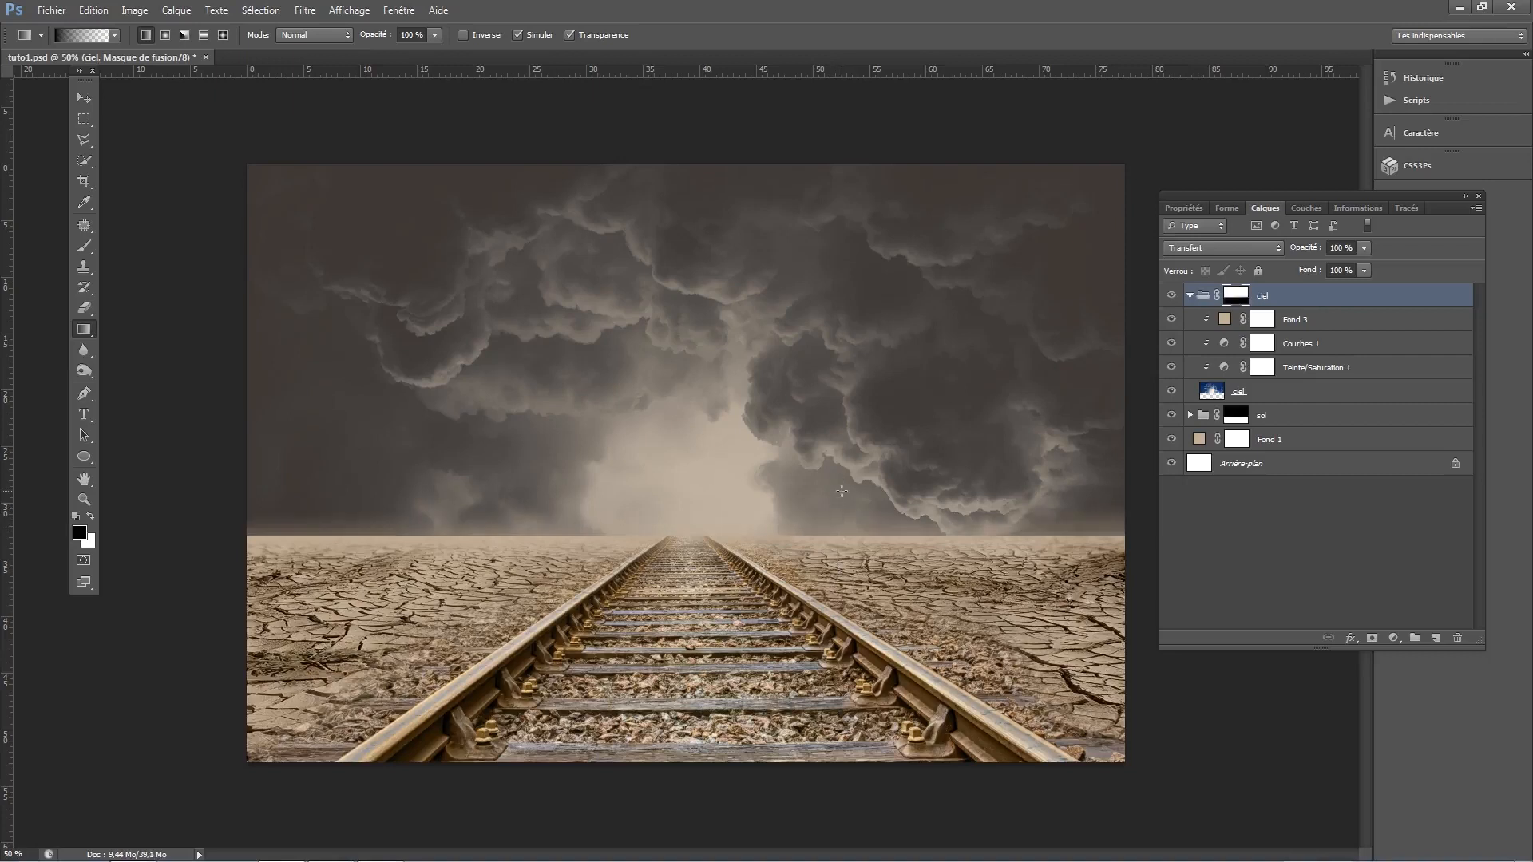
key(ctrl+z)
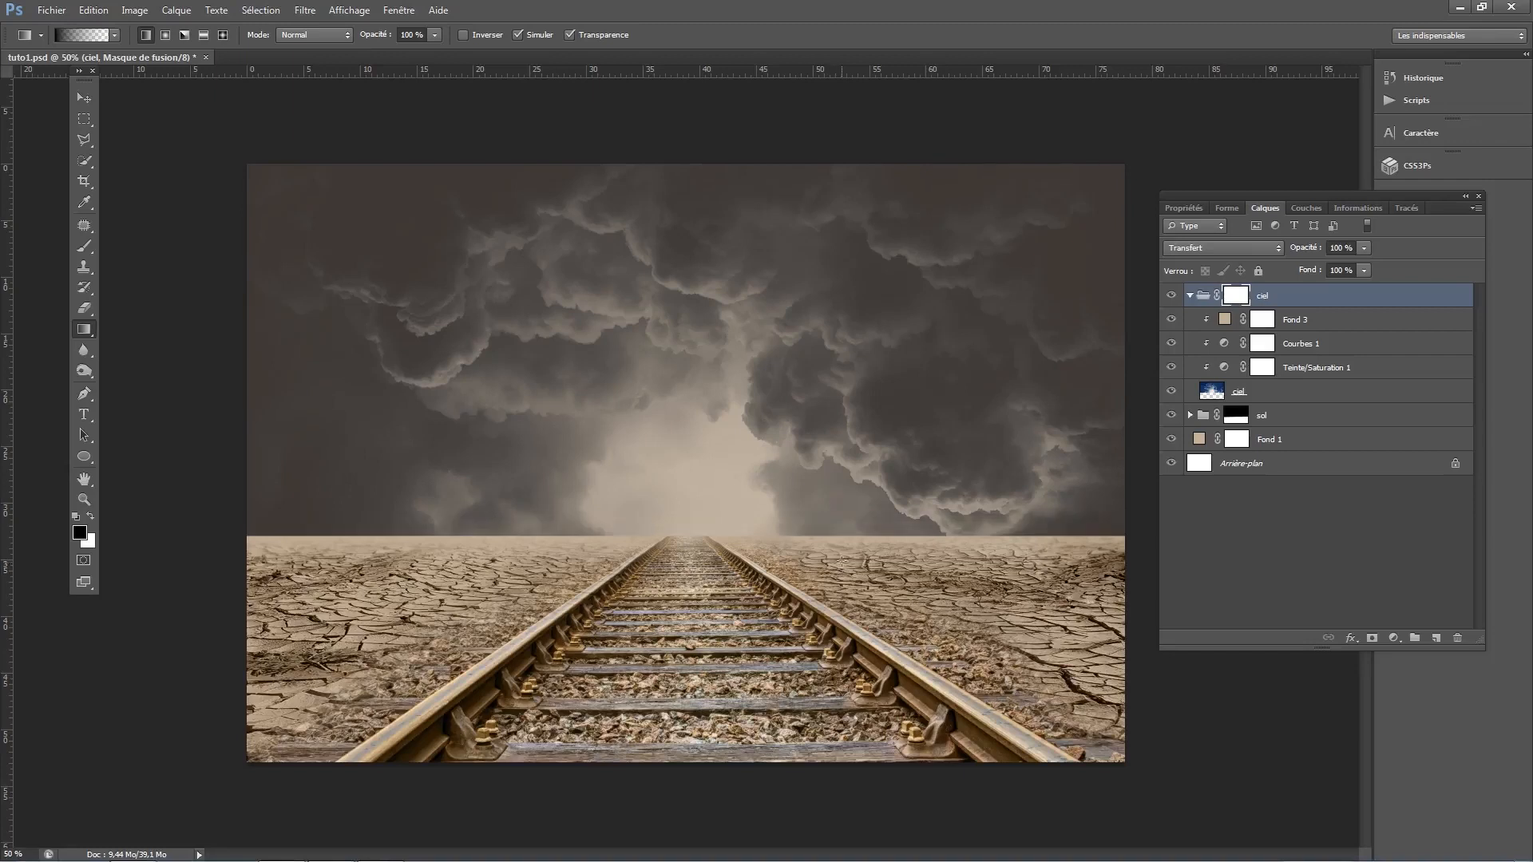
Fade the base of the sky into the ground with an upward black-to-transparent gradient on the ciel group mask
drag(842, 546, 843, 489)
key(ctrl+z)
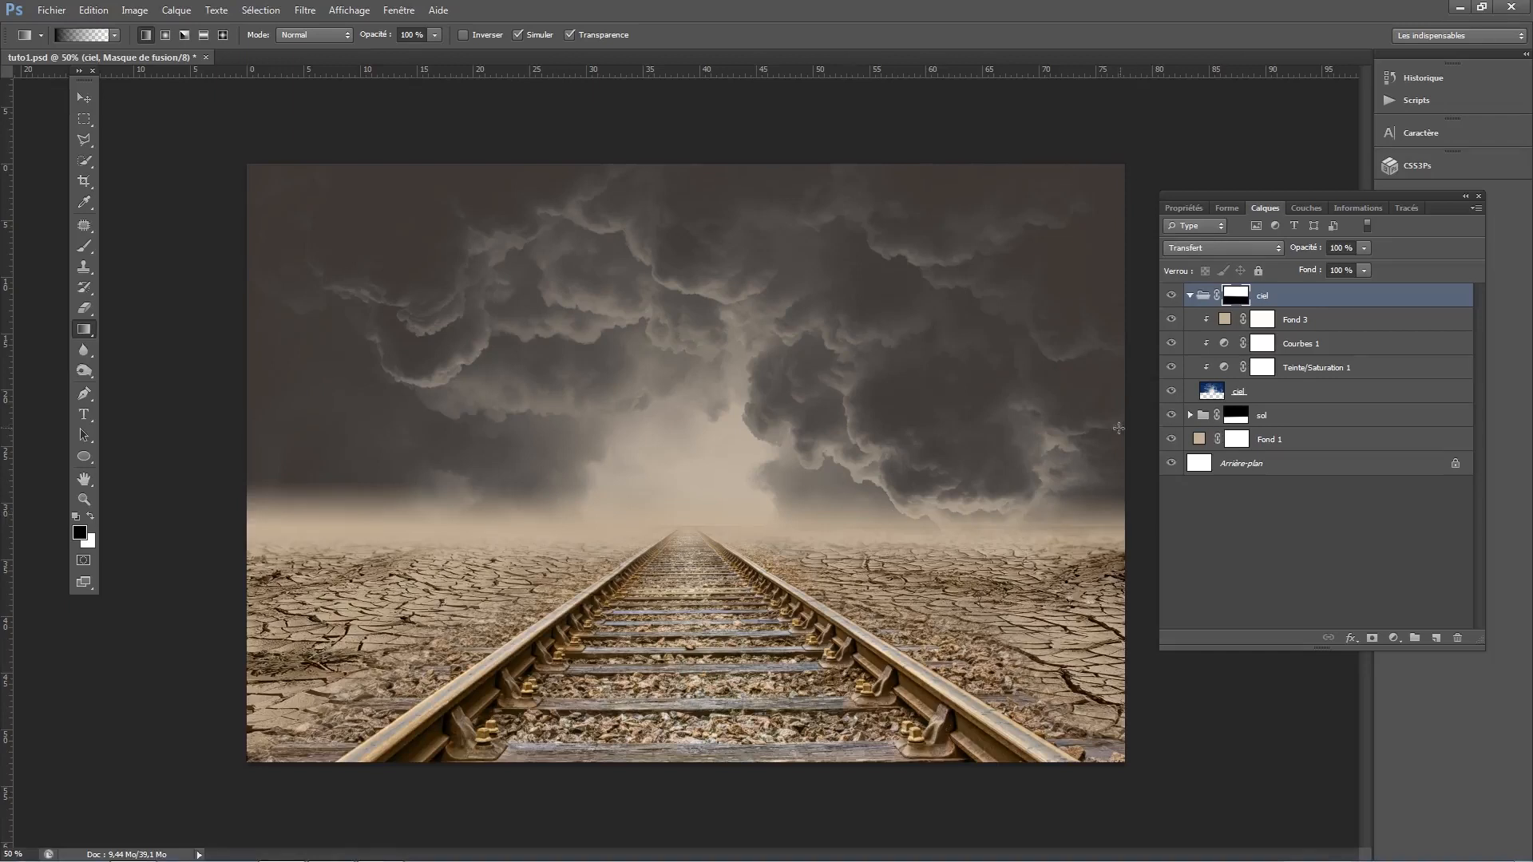
Sample the beige haze at the horizon as the foreground colour and fine-tune the tone in the colour picker
double_click(1224, 320)
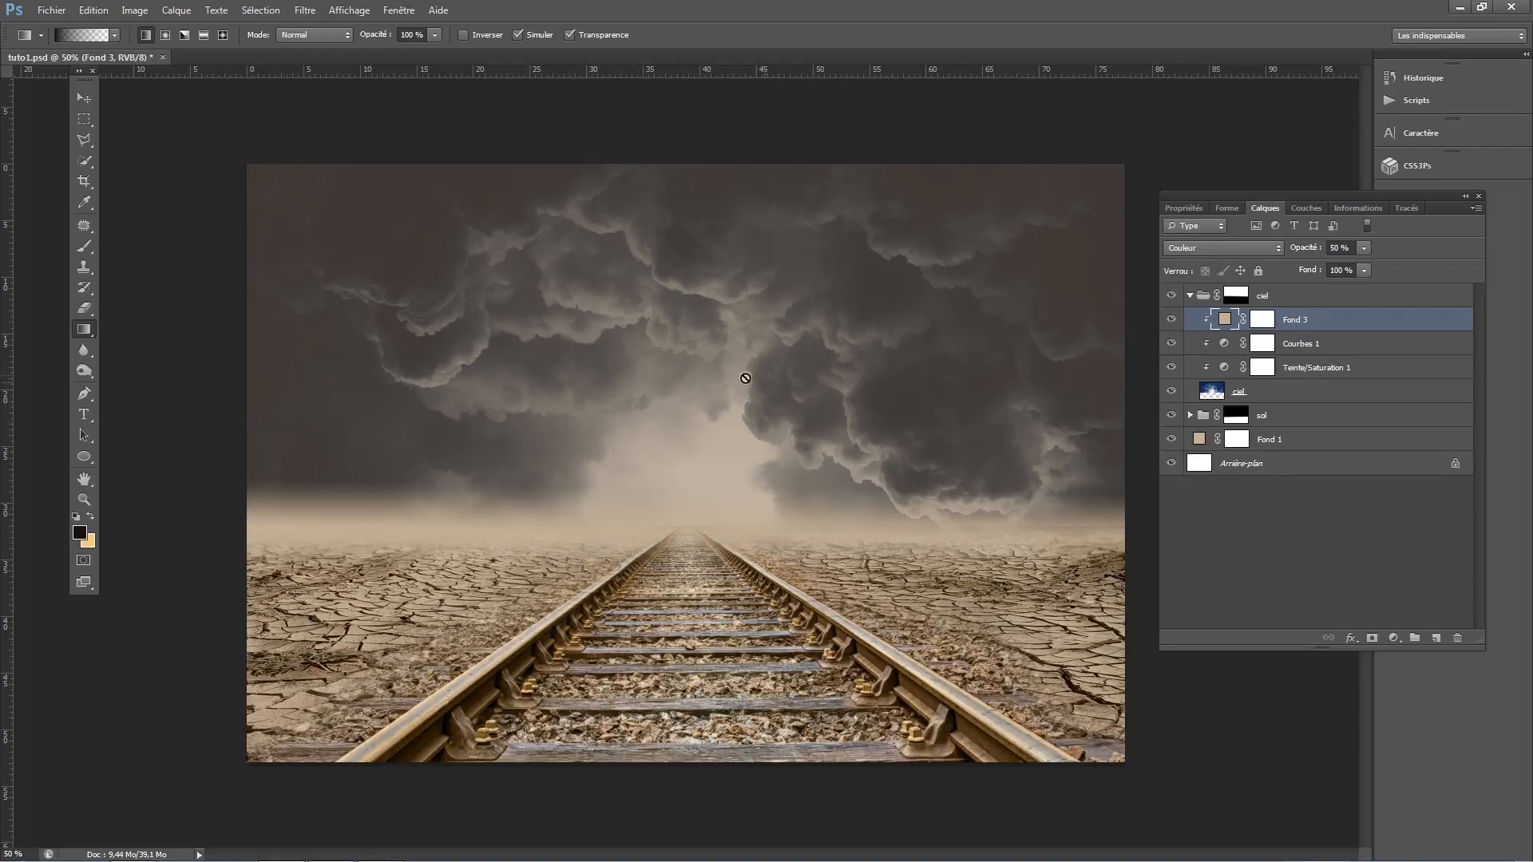
key(i)
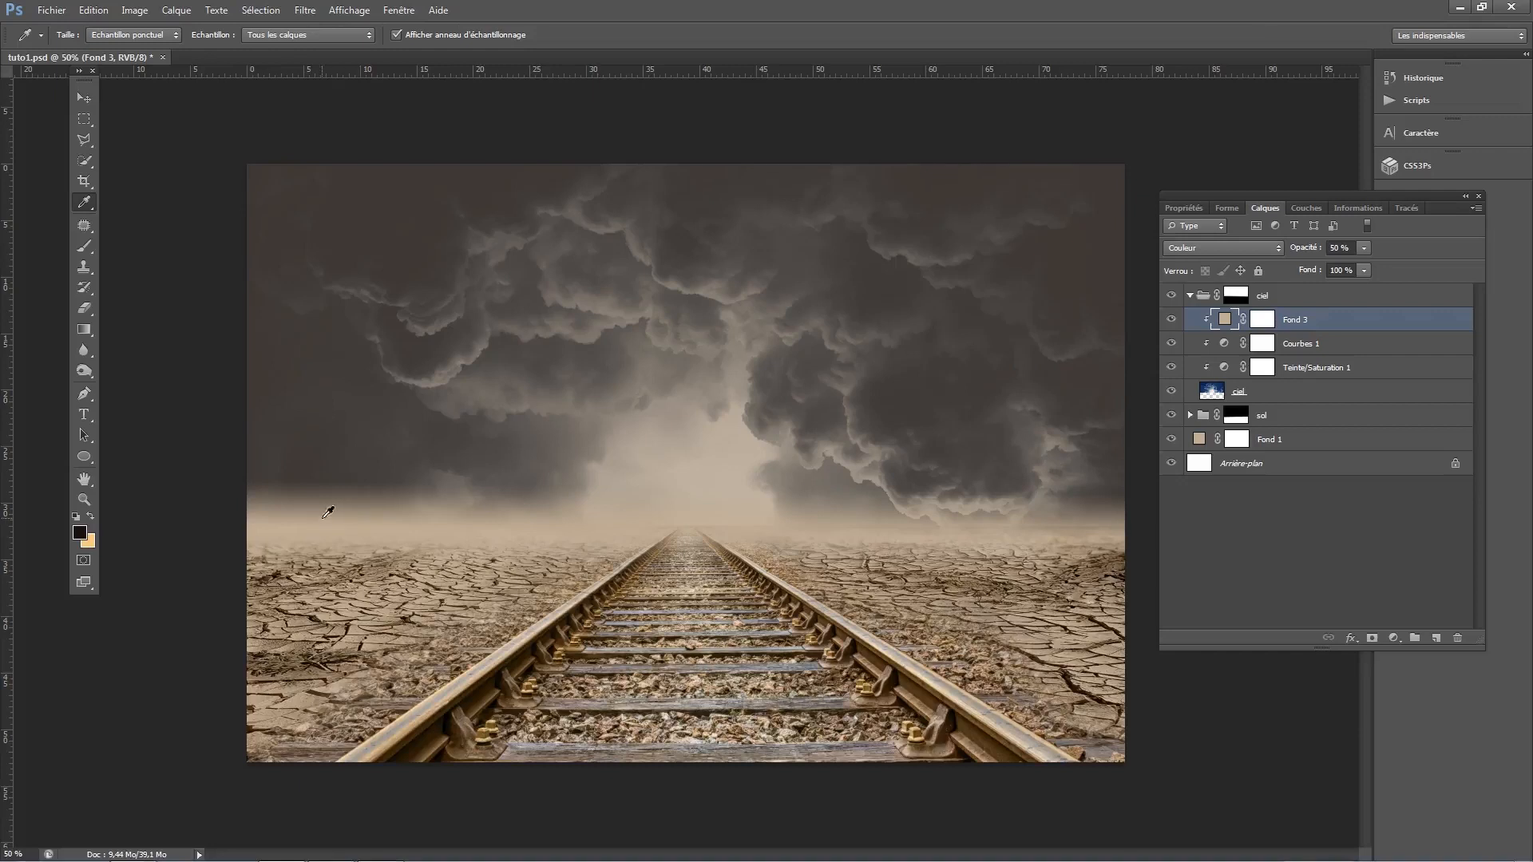
click(373, 527)
click(733, 463)
click(79, 533)
drag(1002, 491, 987, 495)
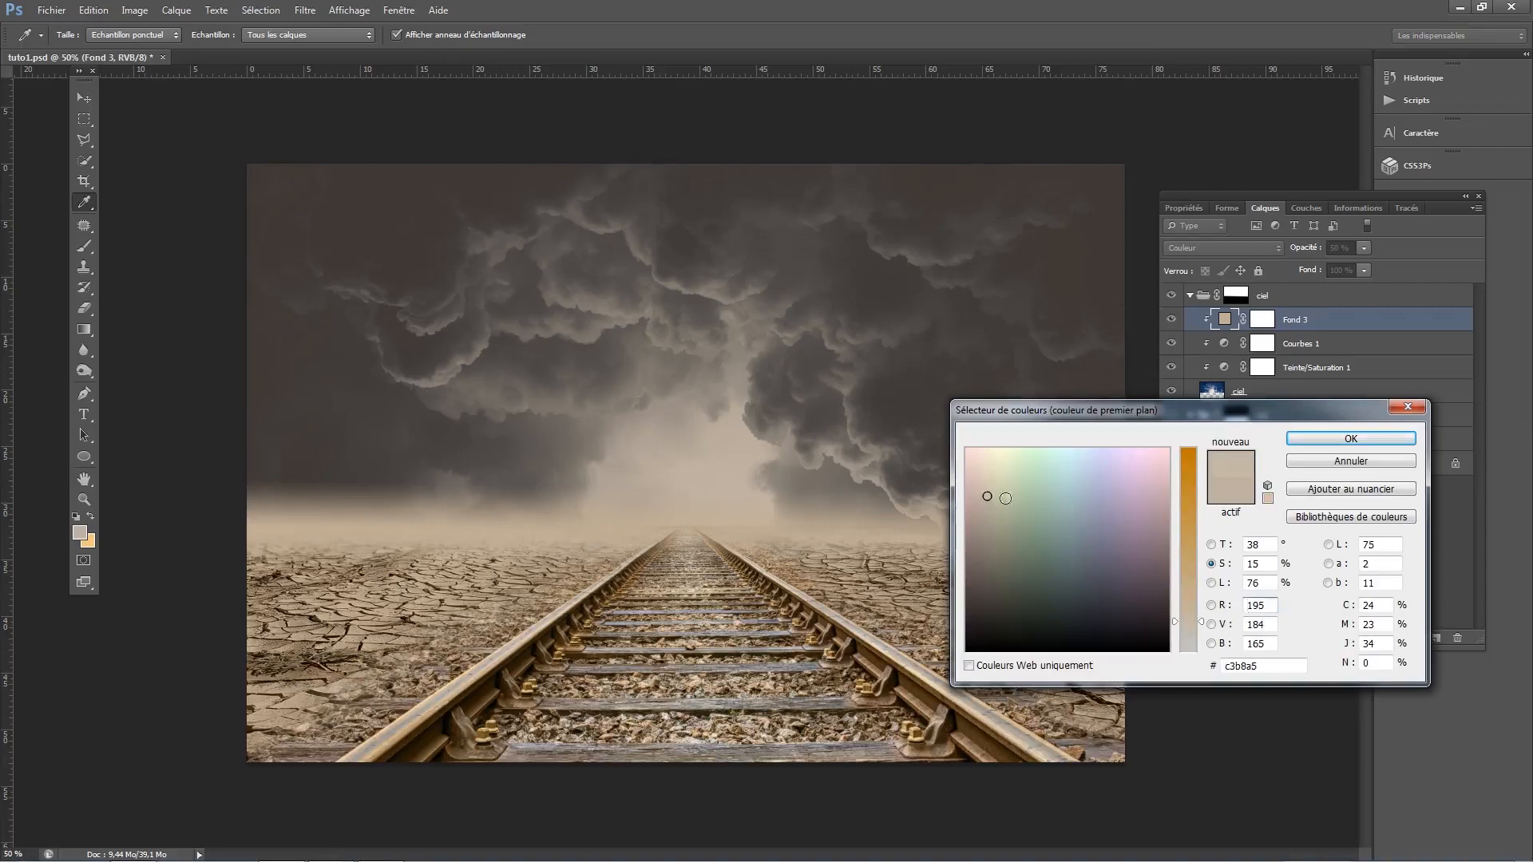
click(1390, 439)
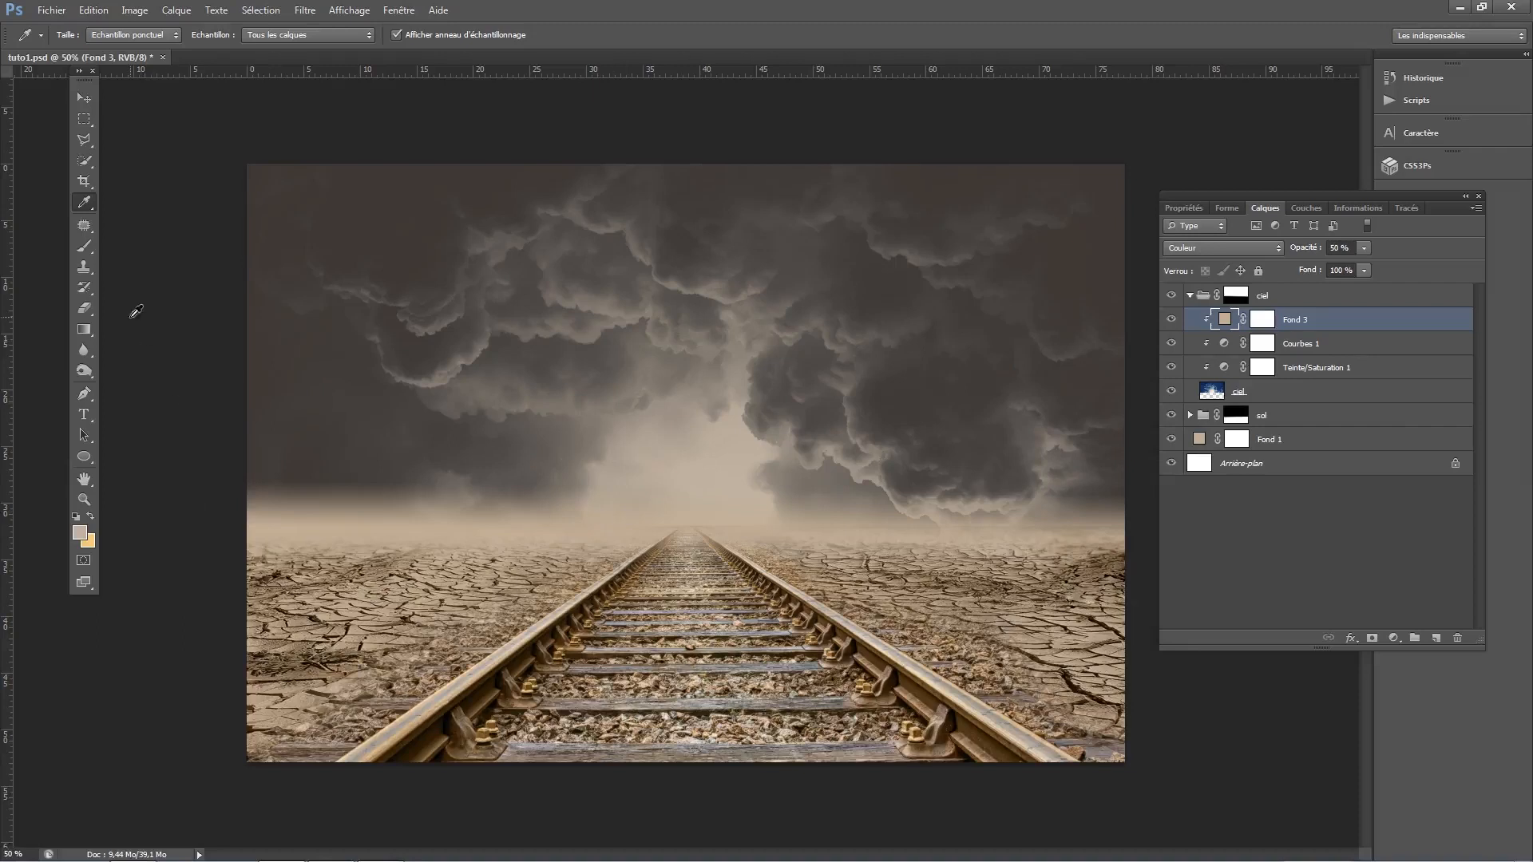
Set the Brush tool to 20% opacity and create a new empty layer above the beige fill in the ciel group
click(85, 247)
click(315, 36)
text(20)
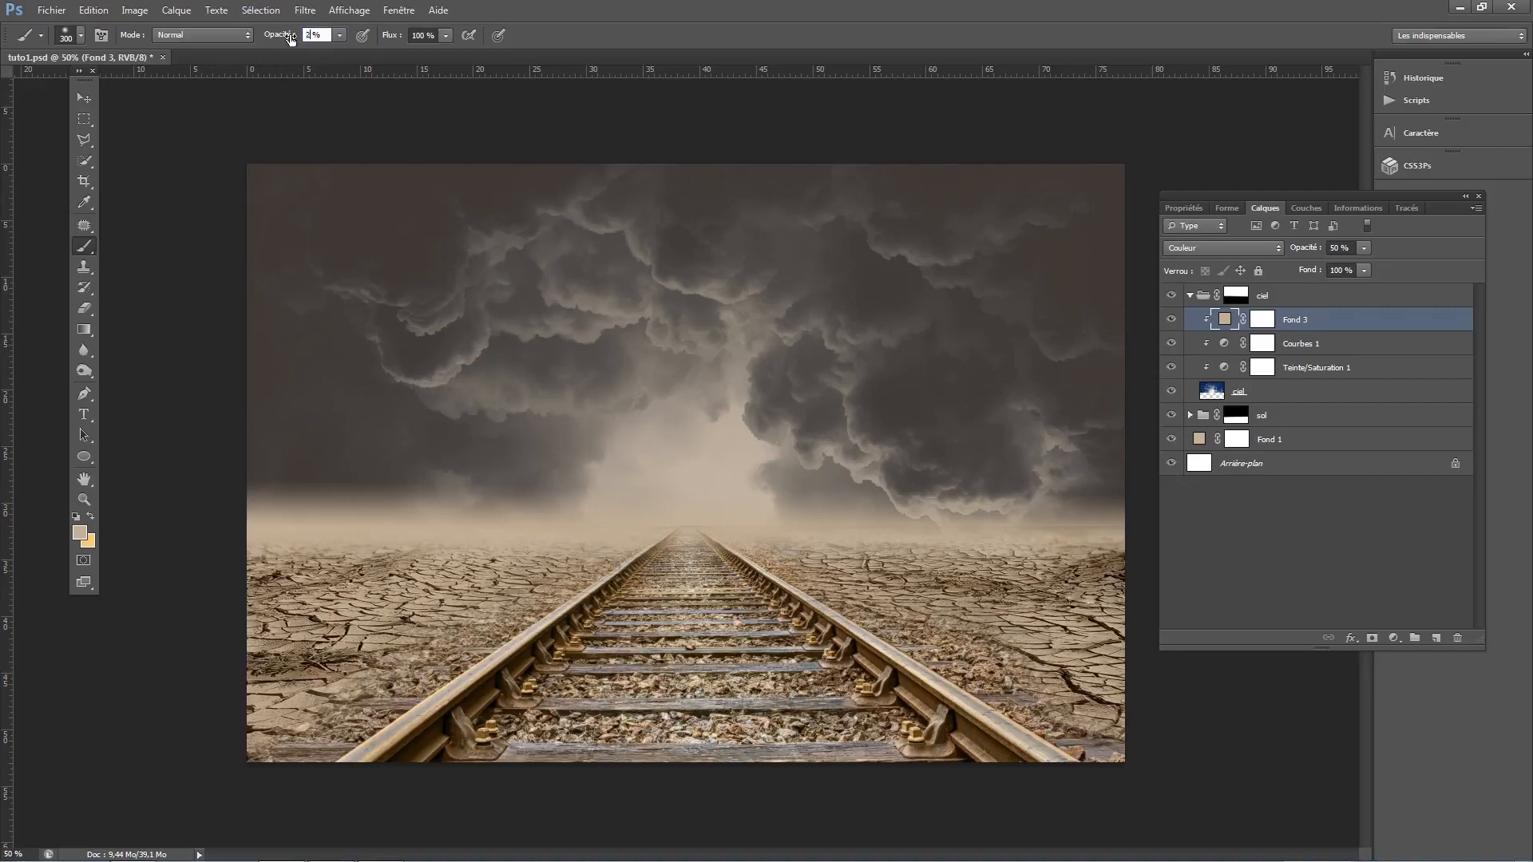
key(Return)
click(1436, 639)
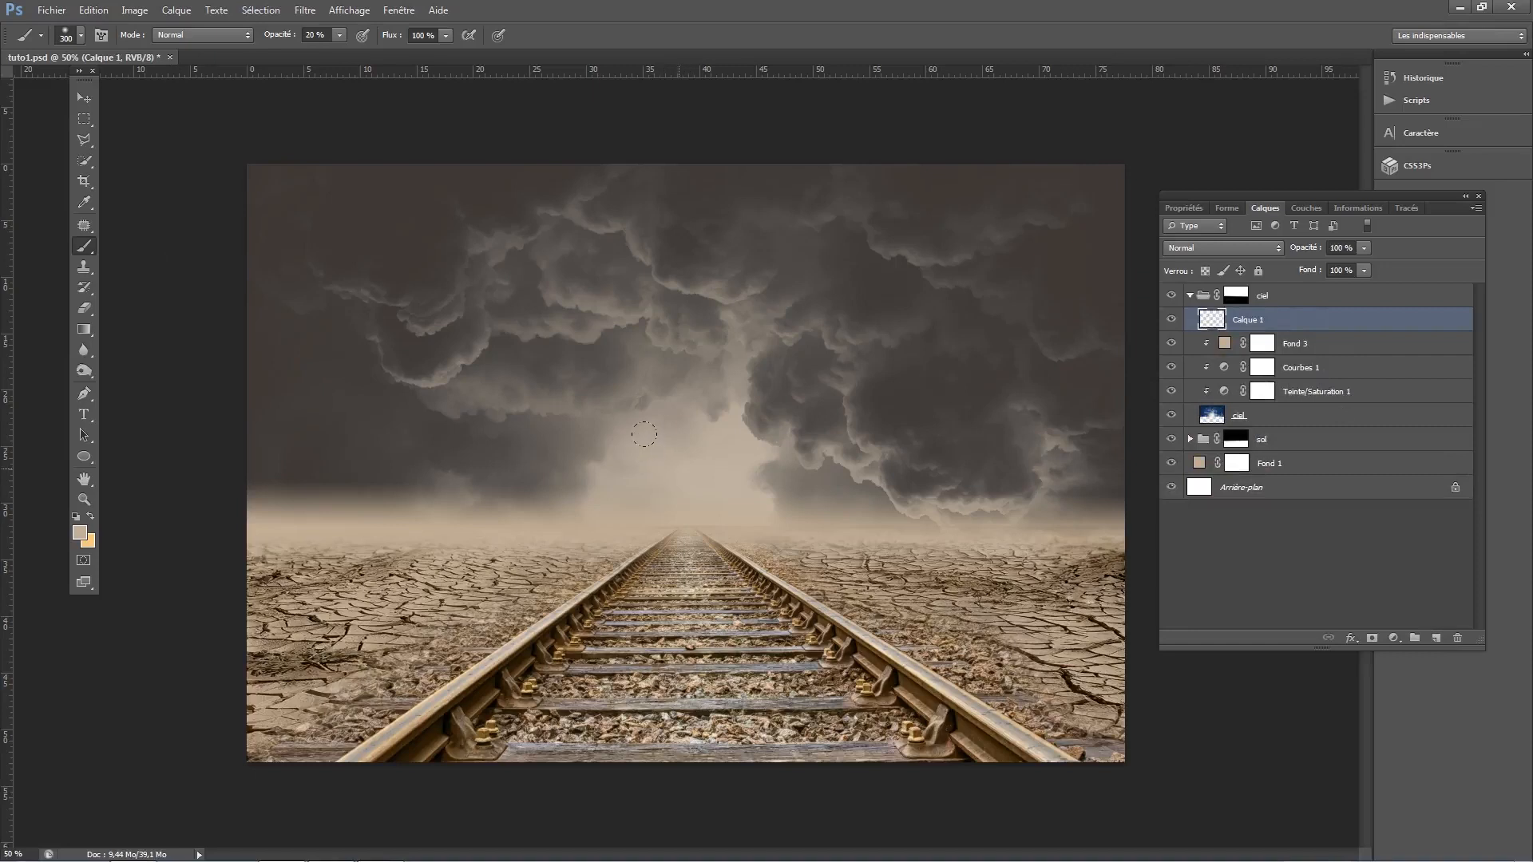
Choose a soft round brush with 0% hardness and enlarge it to 700 px
key(bracketright)
key(bracketright)
key(bracketleft)
click(67, 41)
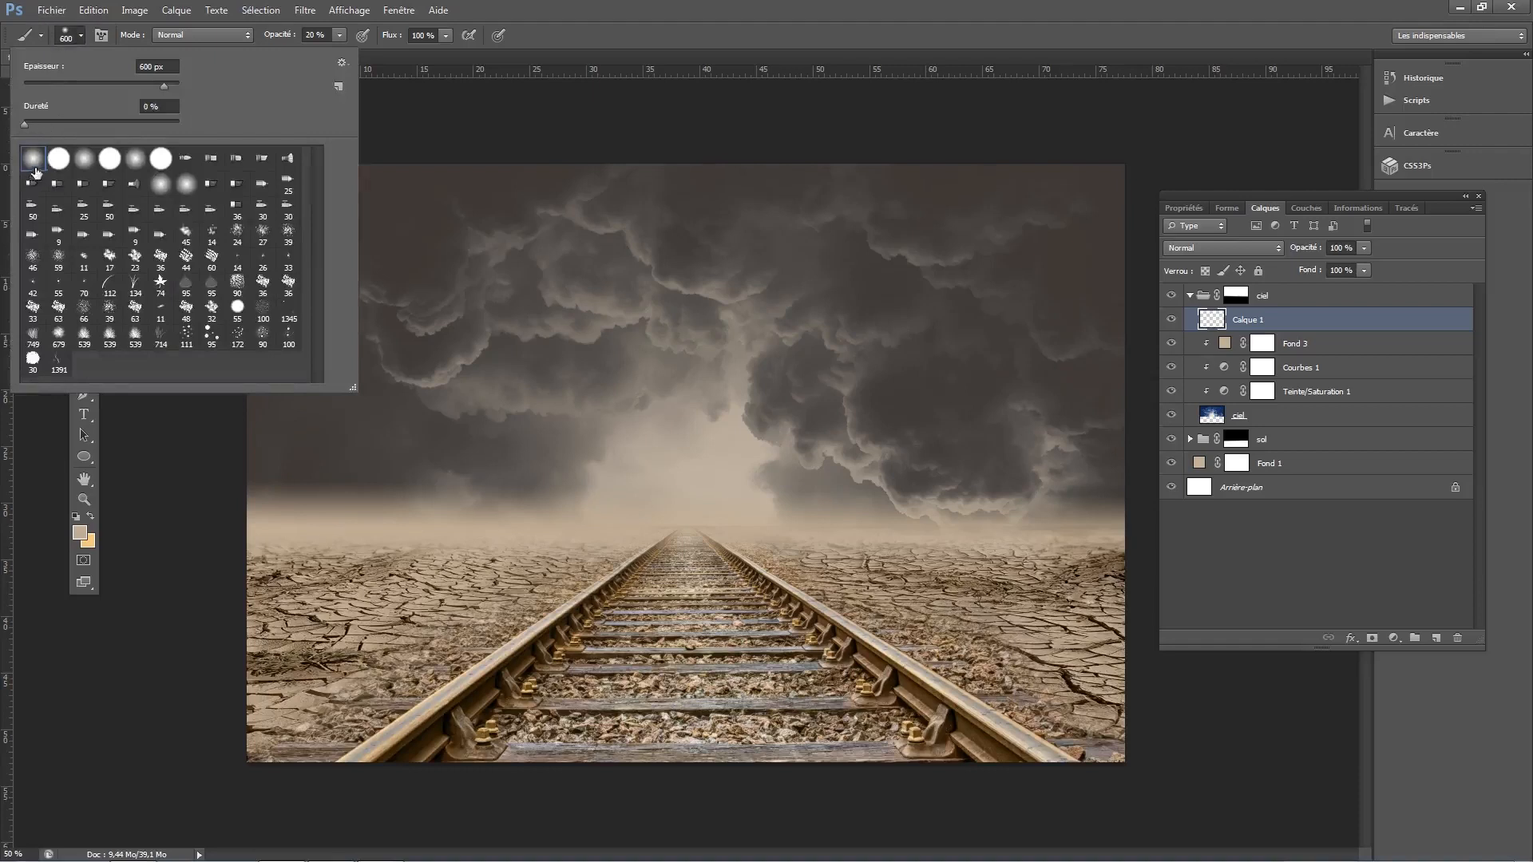
click(555, 32)
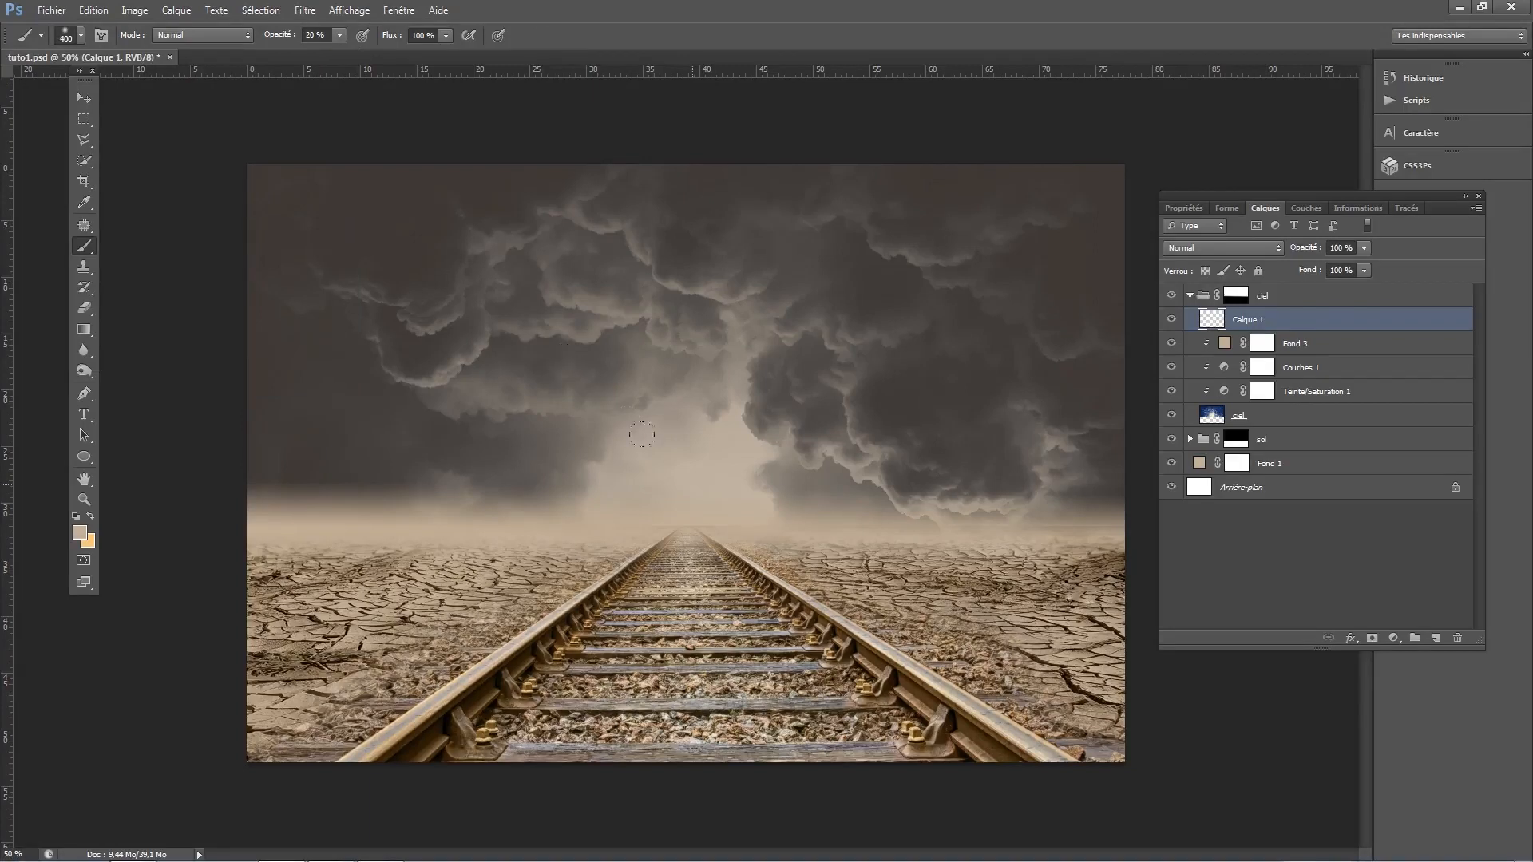
key(bracketright)
key(bracketright)
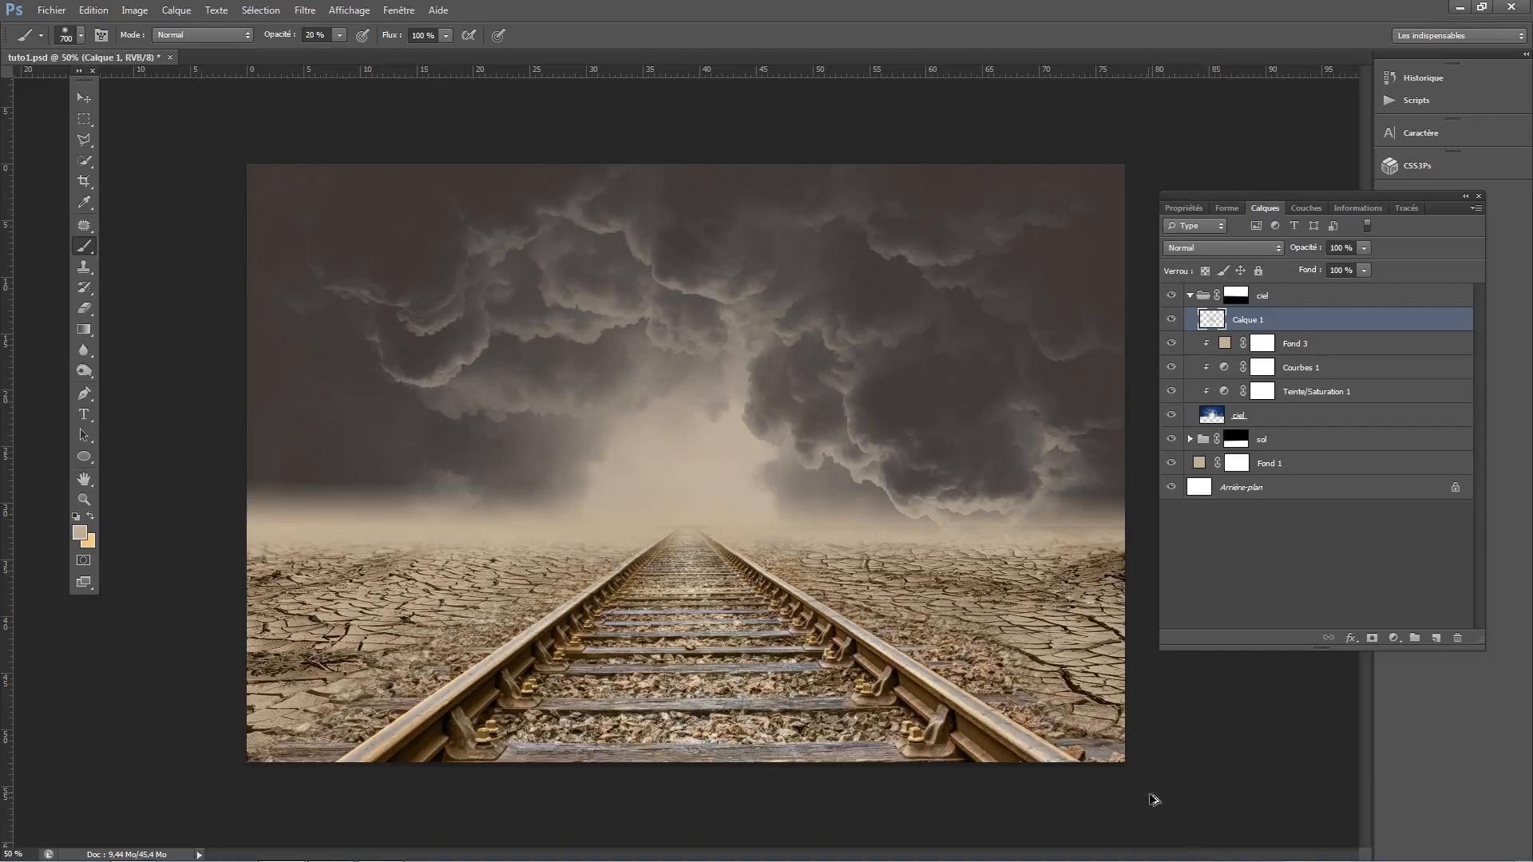
Raise the foreground colour's brightness to 100% to get the light cream #ffe6c7, and return to the Brush tool
click(80, 533)
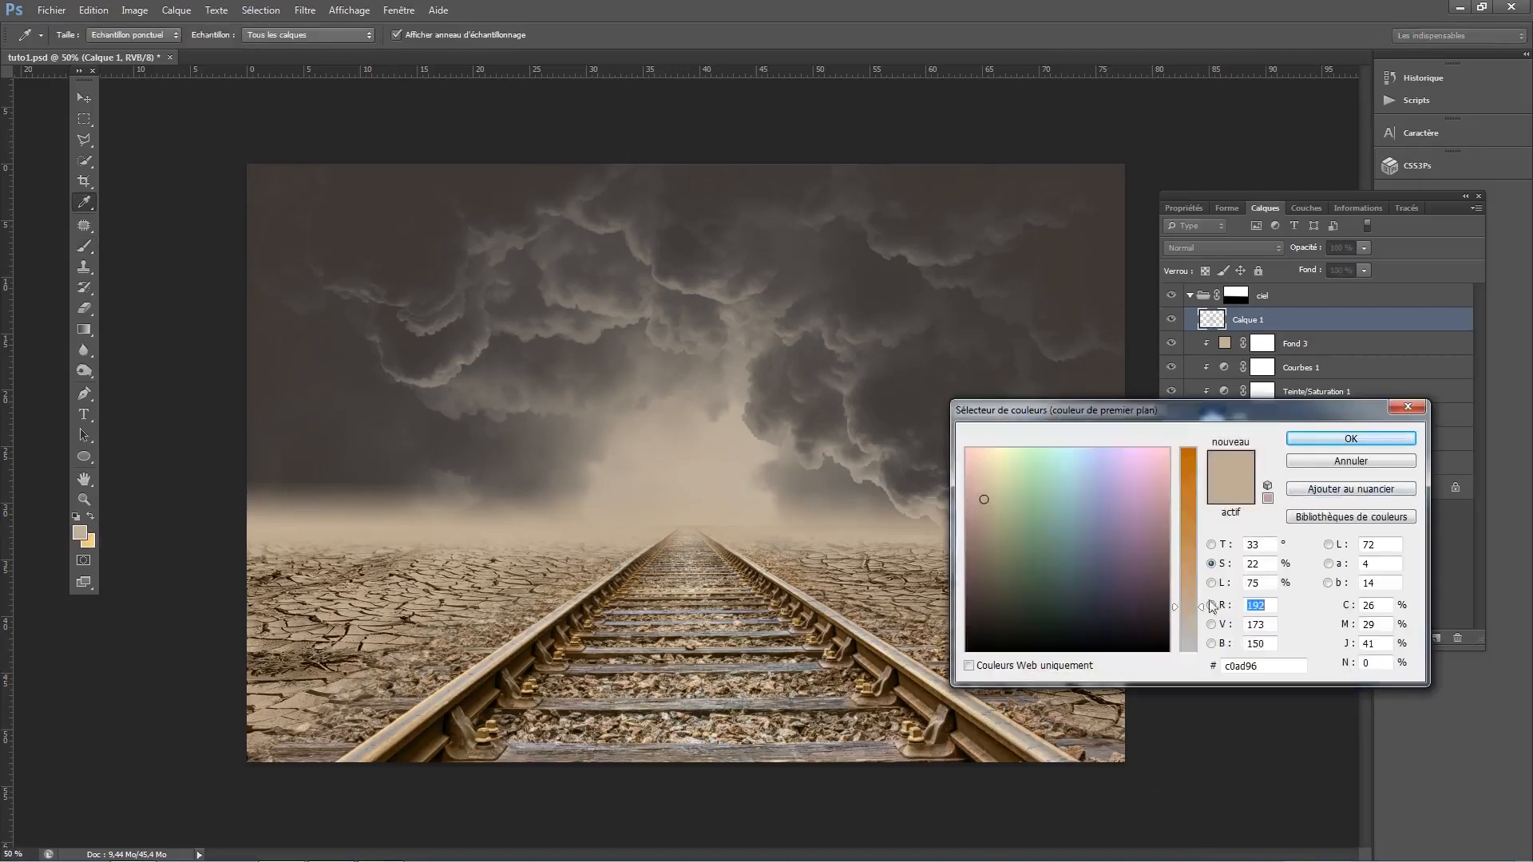
click(1212, 545)
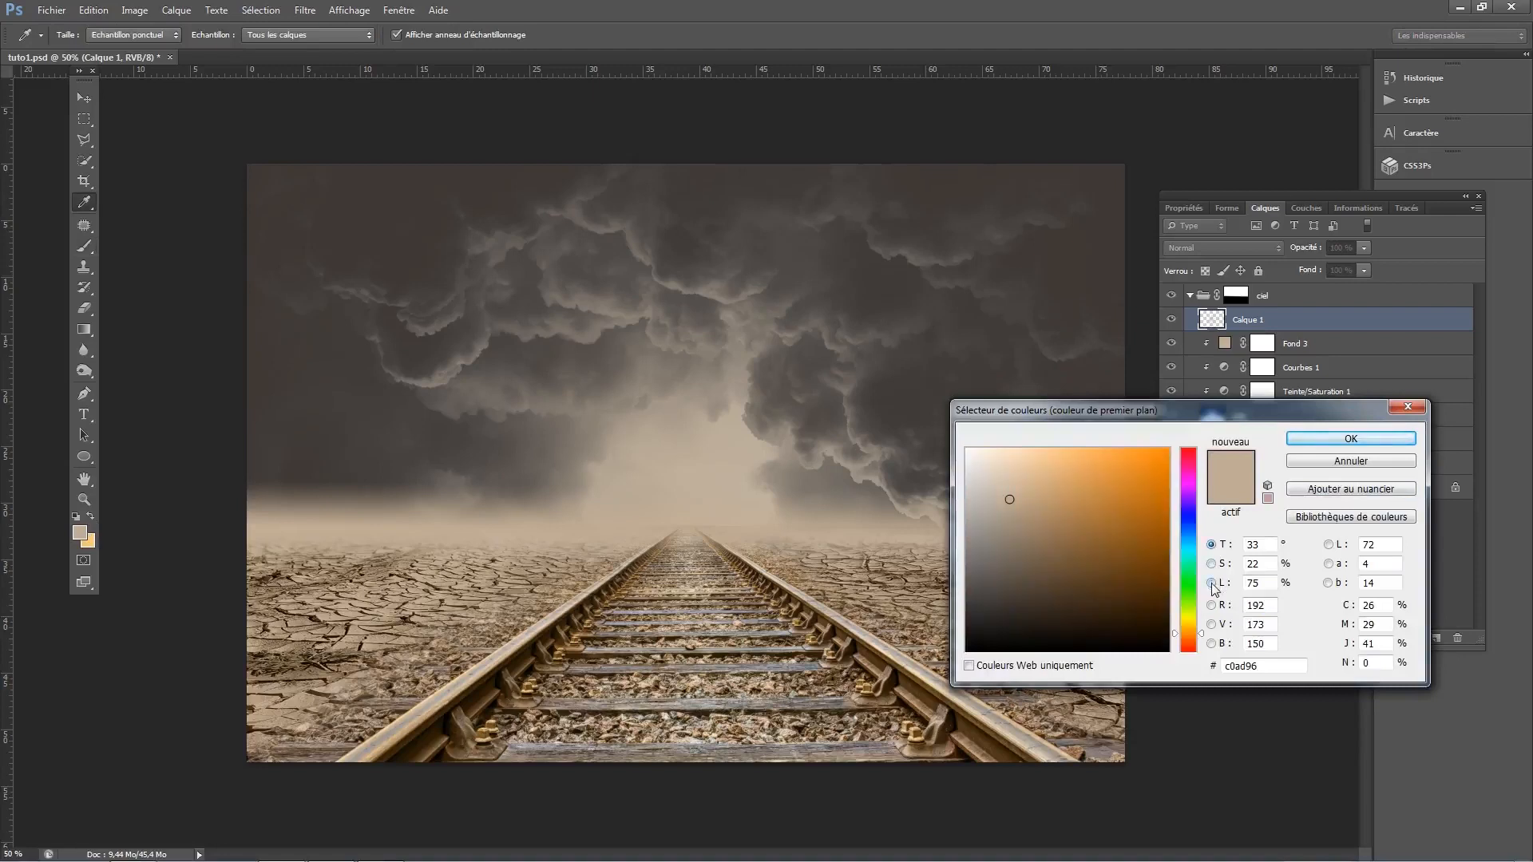
click(1211, 583)
drag(1185, 496, 1185, 441)
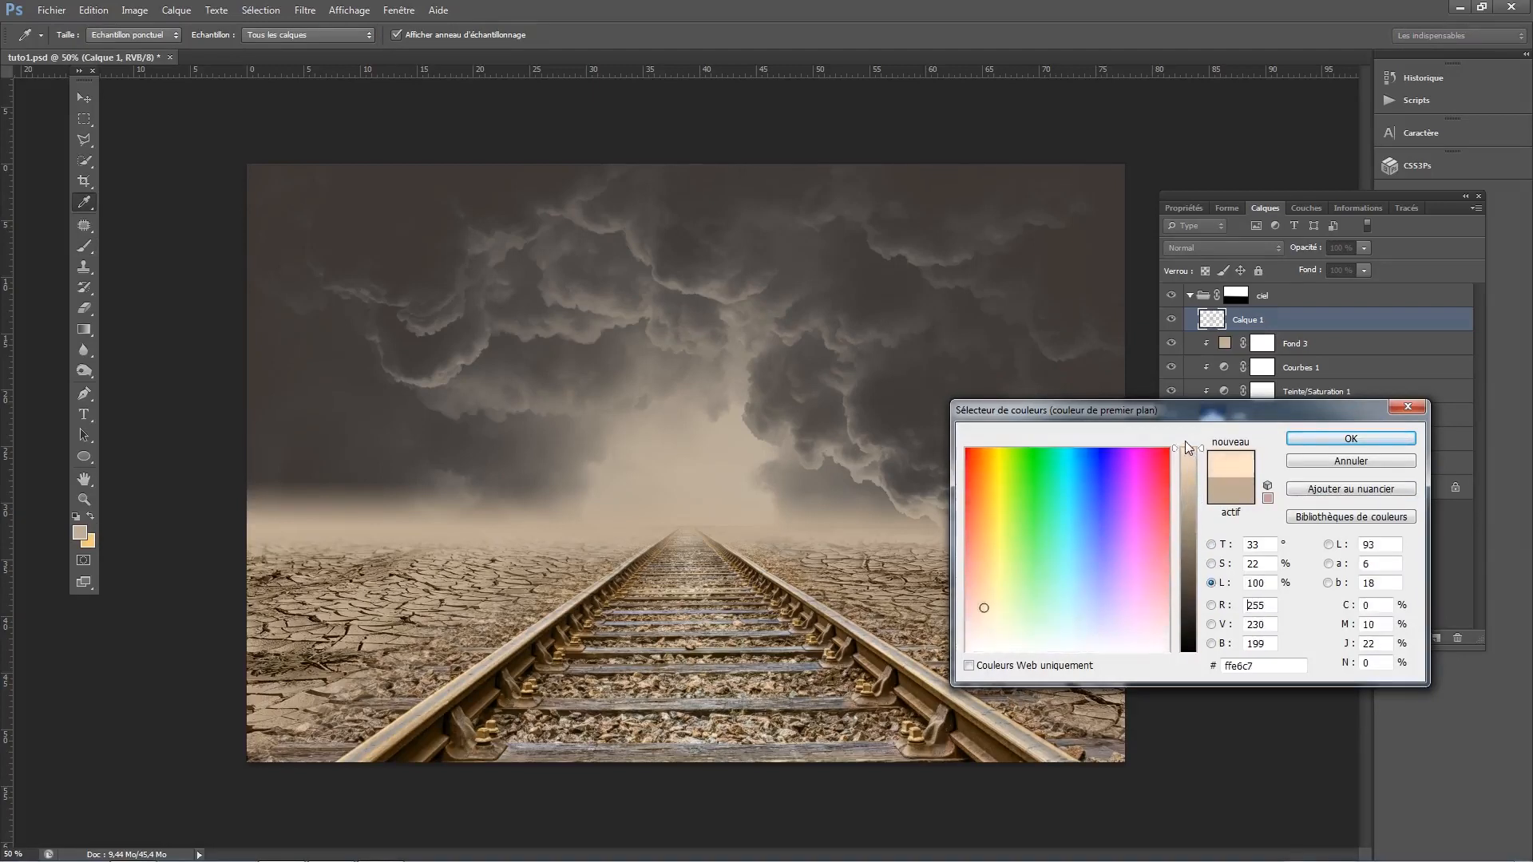
click(1350, 438)
key(b)
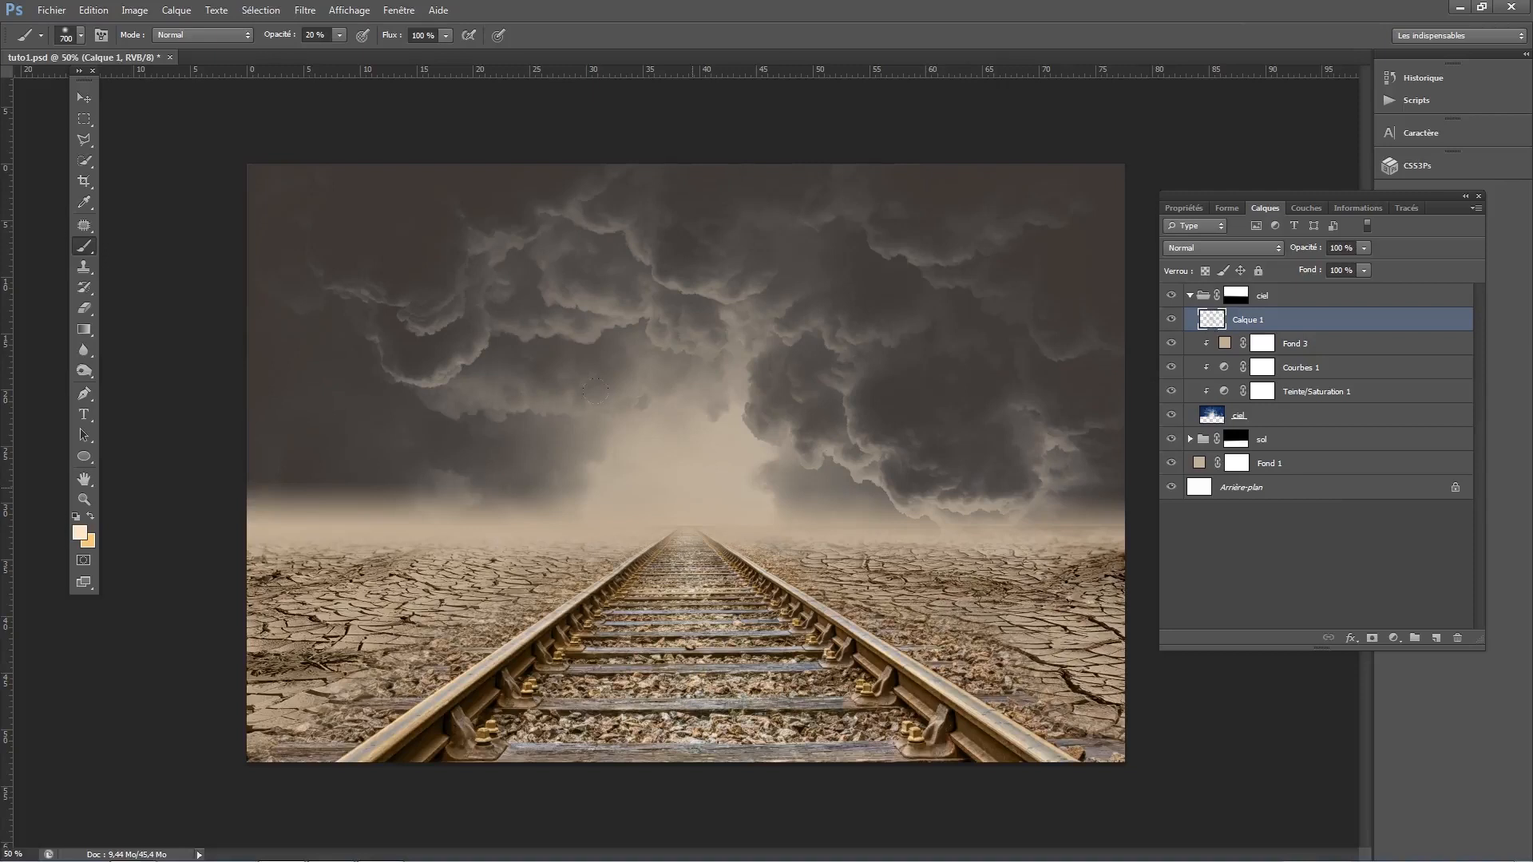
Paint soft cream dabs around the bright opening in the clouds above the end of the rails to build a glow
click(668, 486)
click(668, 485)
click(751, 500)
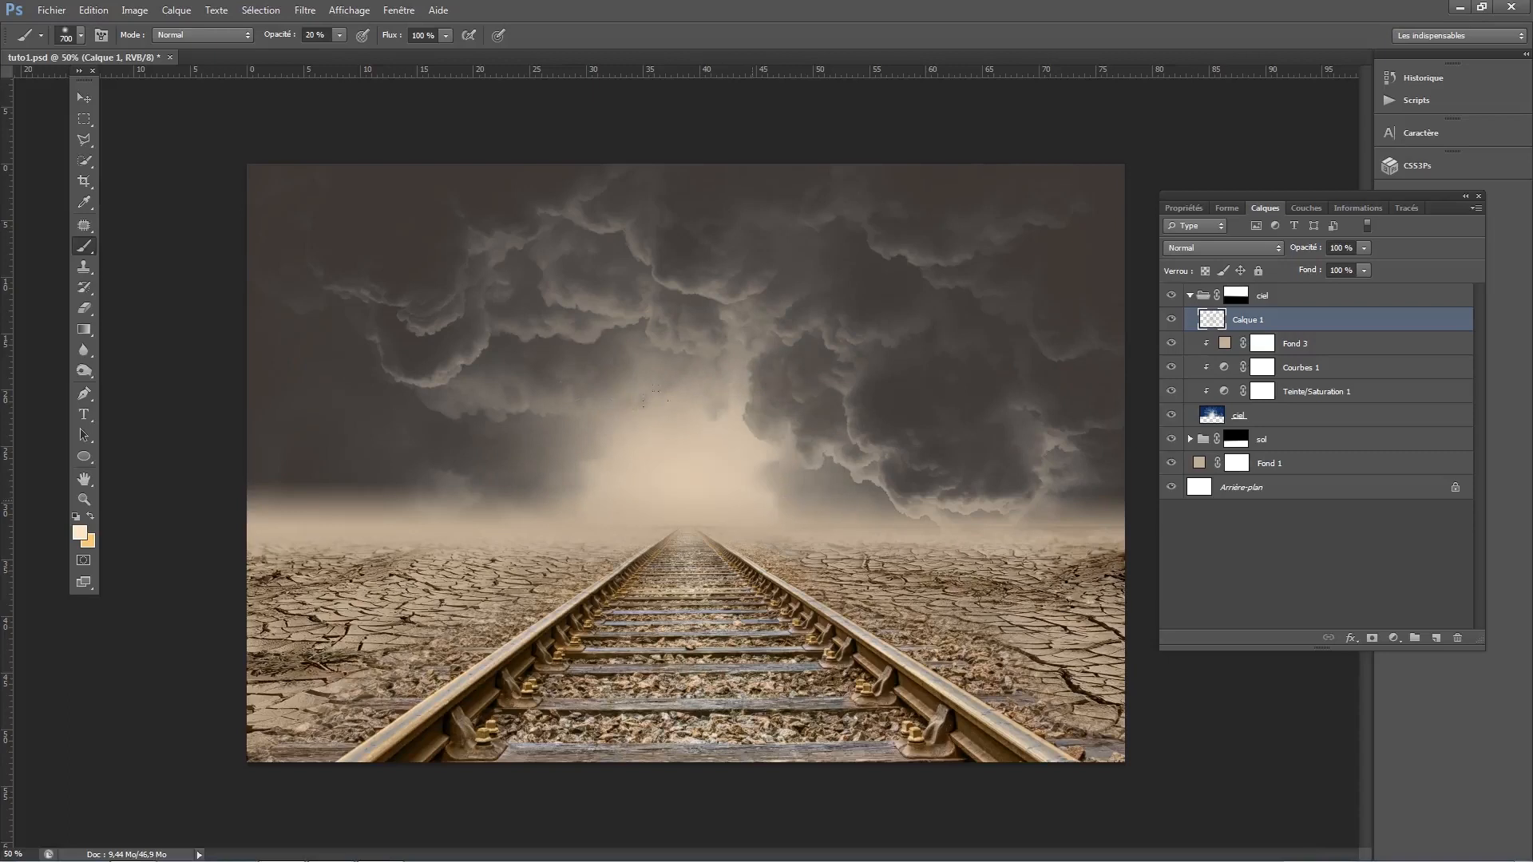
click(815, 434)
click(580, 423)
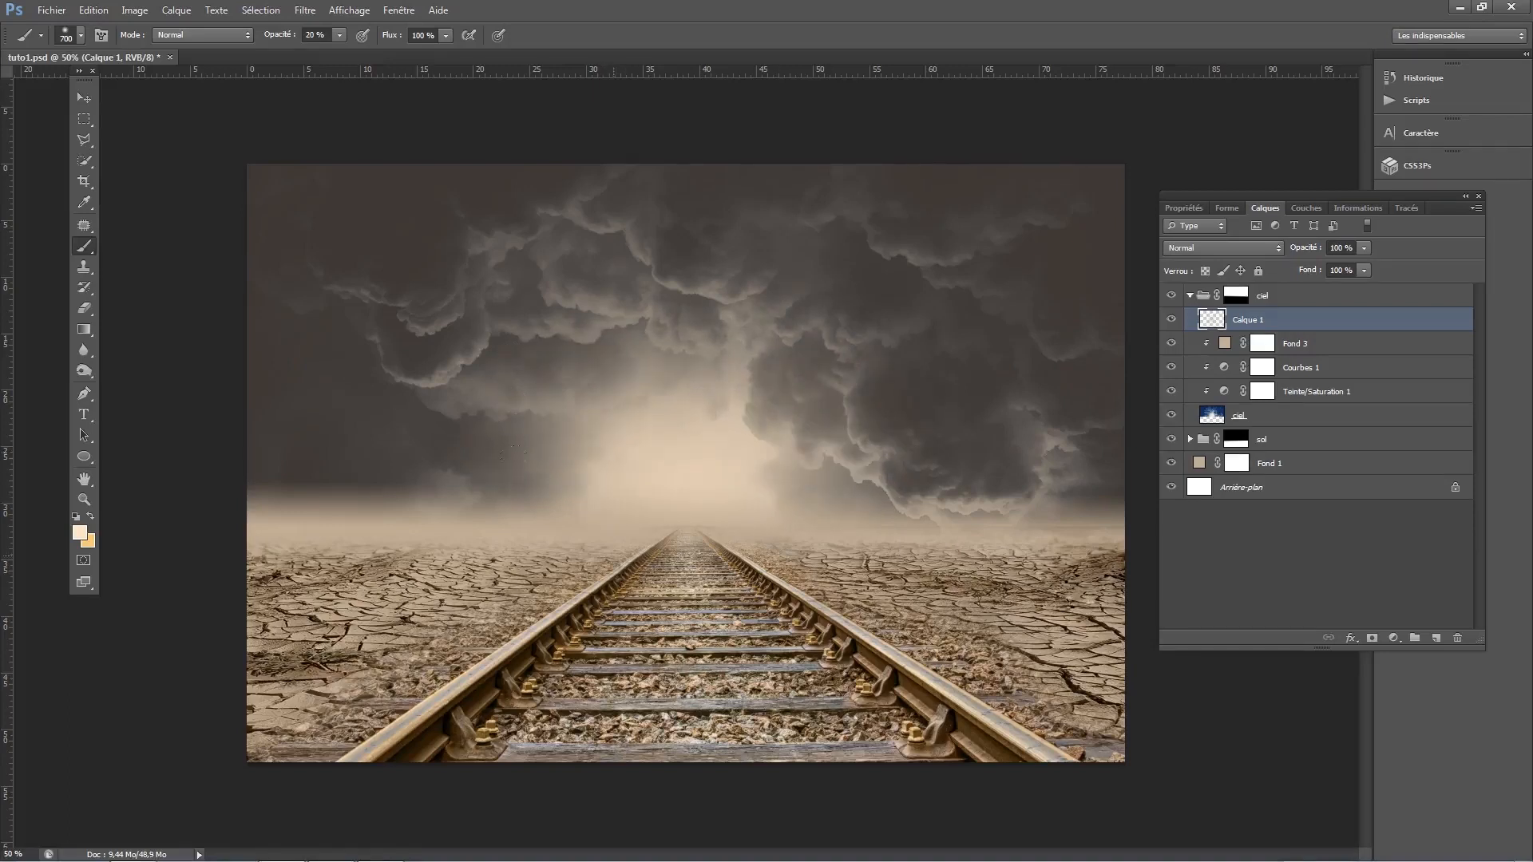
click(550, 483)
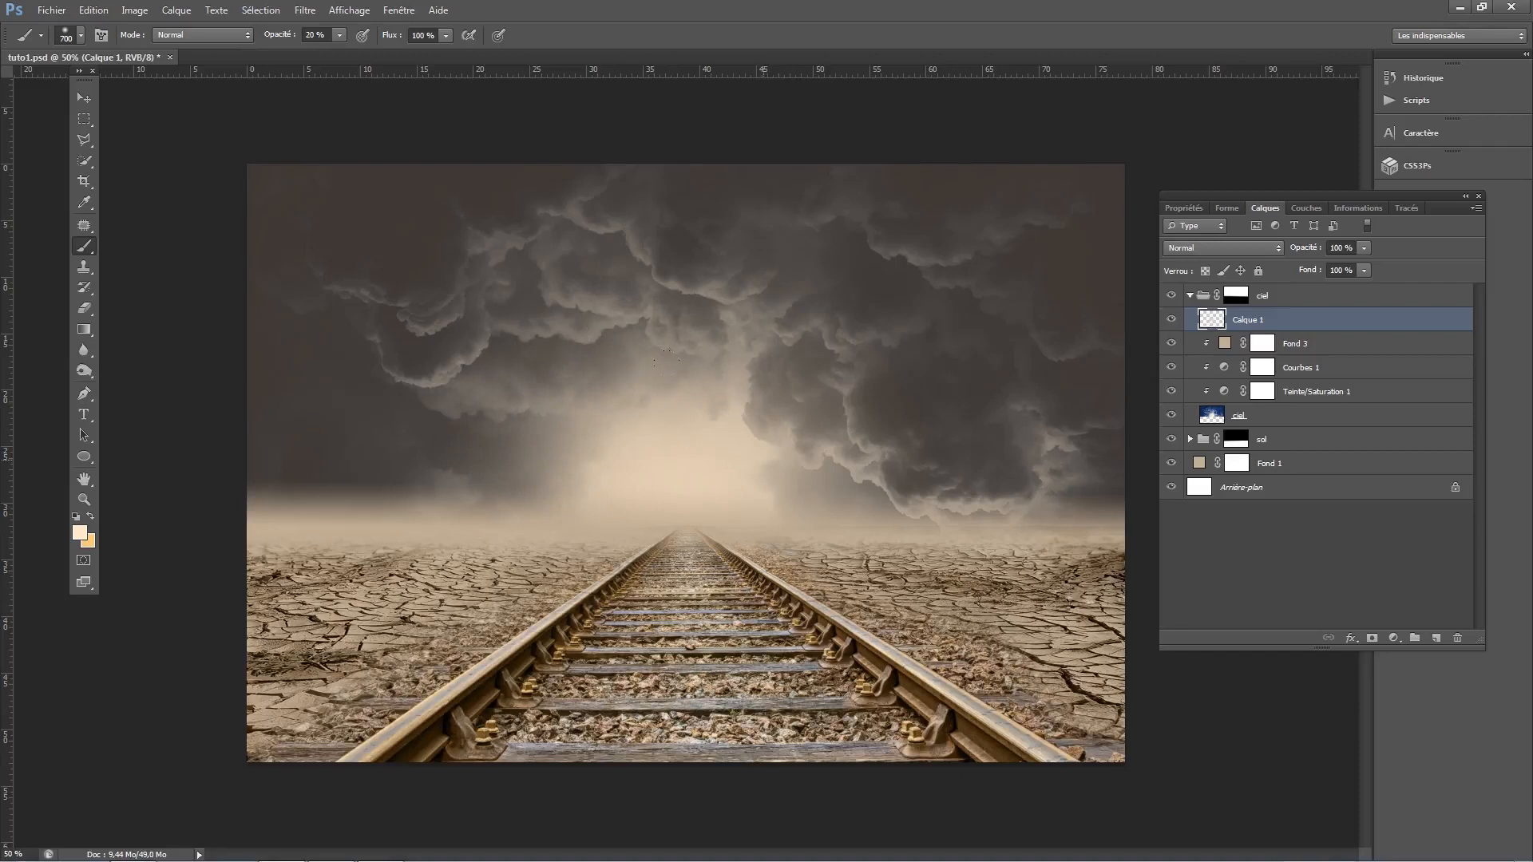
click(764, 460)
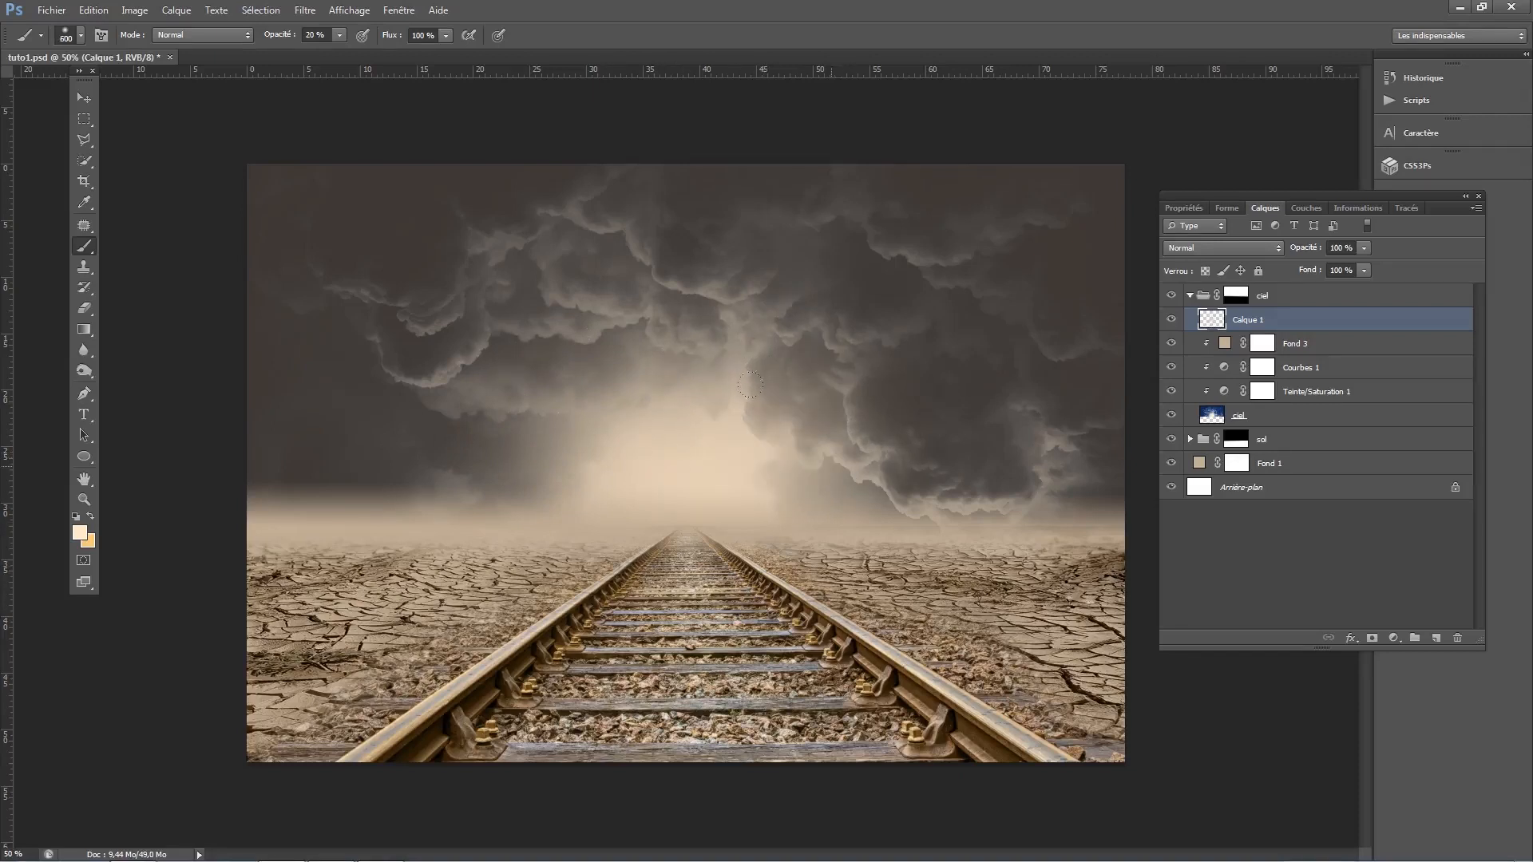
click(756, 438)
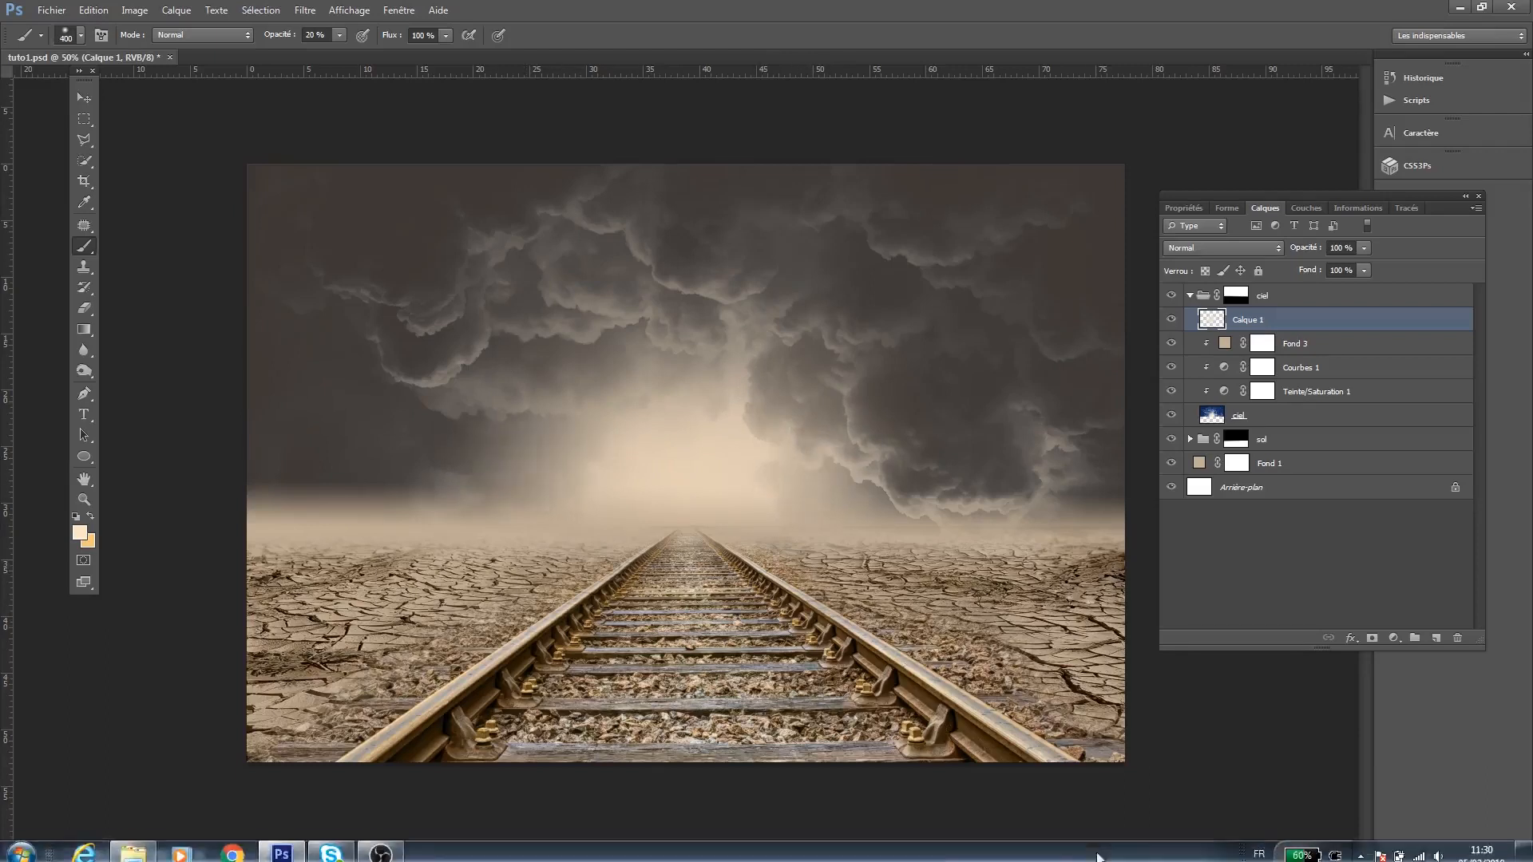